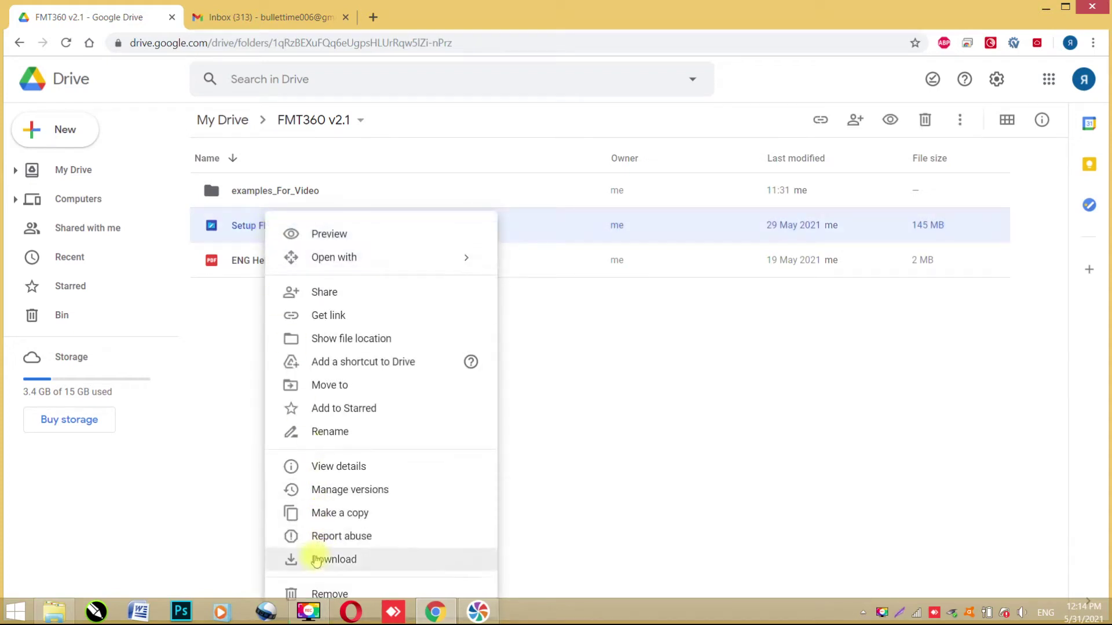
Step: Dismiss the Google Drive options menus and open the Downloads folder in File Explorer
{"action": "left_click", "coordinate": [248, 192]}
{"action": "right_click", "coordinate": [254, 196]}
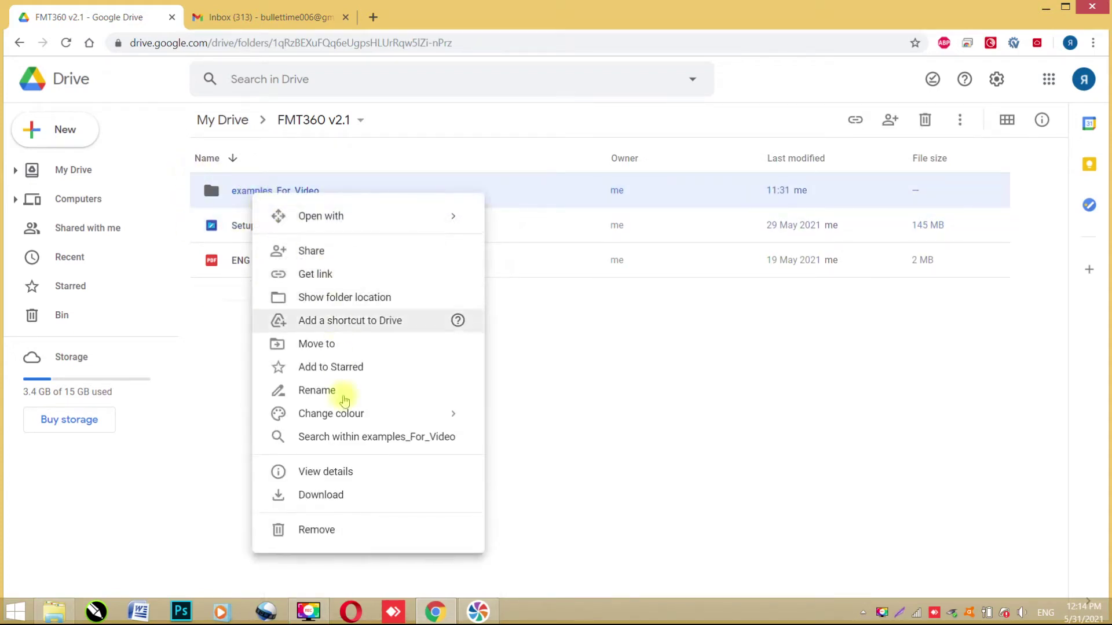
{"action": "left_click", "coordinate": [163, 461]}
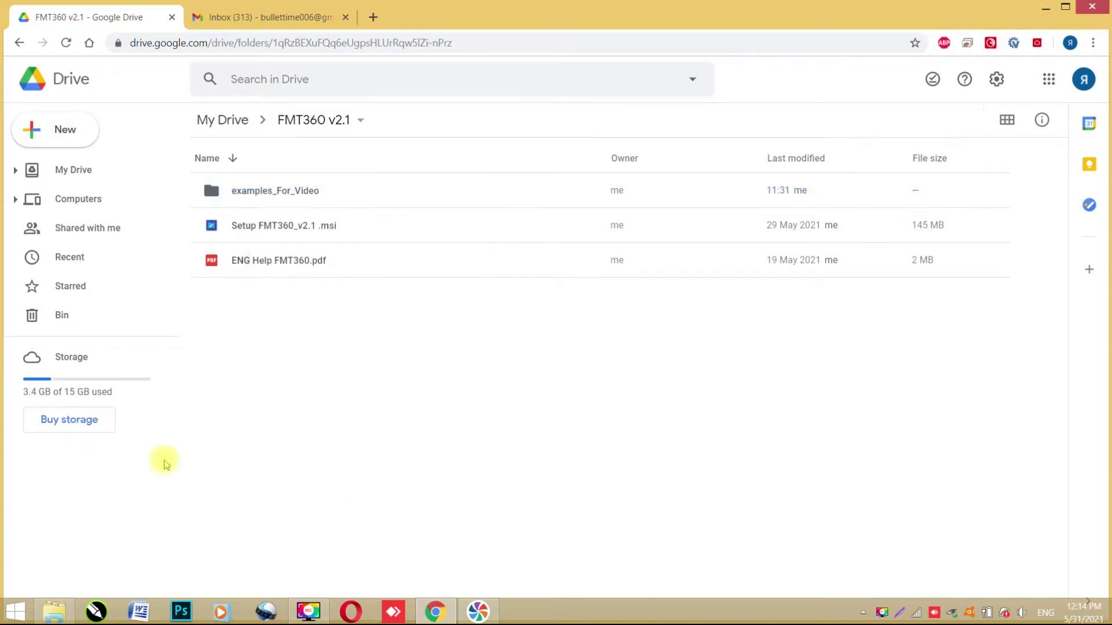
{"action": "left_click", "coordinate": [54, 613]}
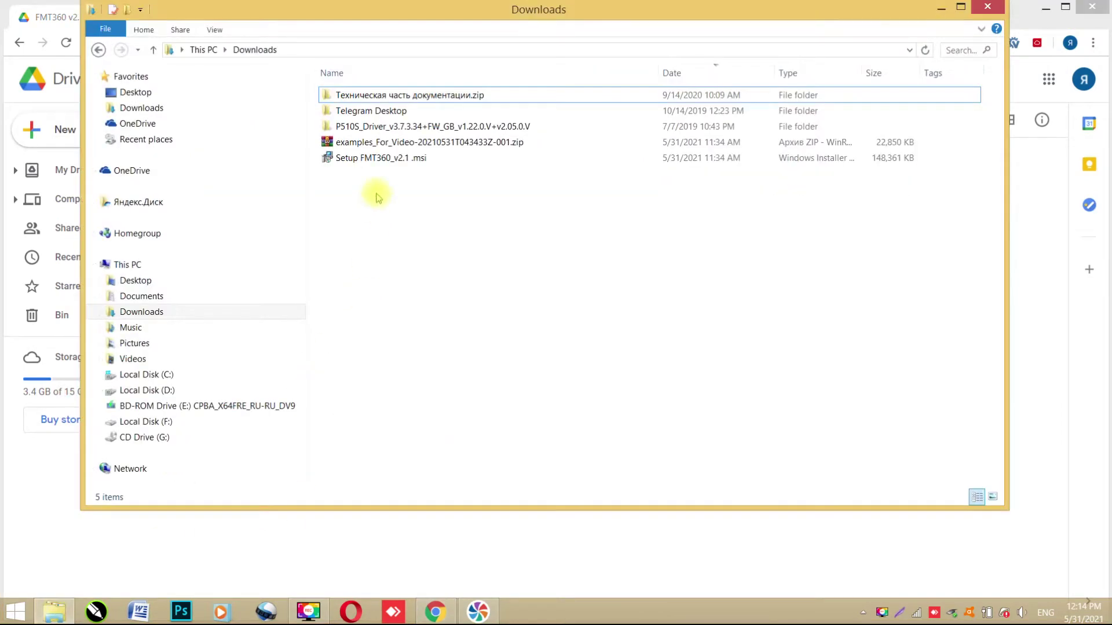
Step: Install FreezeMyTime360 from Setup FMT360_v2.1.msi, then minimize File Explorer
{"action": "left_click", "coordinate": [385, 158]}
{"action": "right_click", "coordinate": [386, 162]}
{"action": "left_click", "coordinate": [421, 168]}
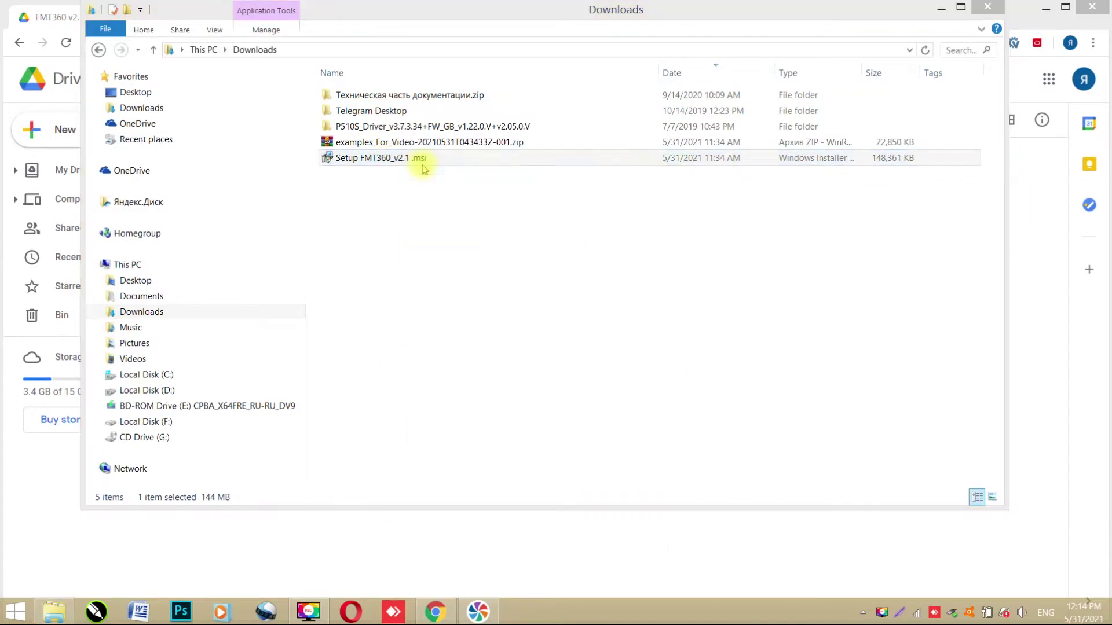
{"action": "left_click", "coordinate": [637, 434]}
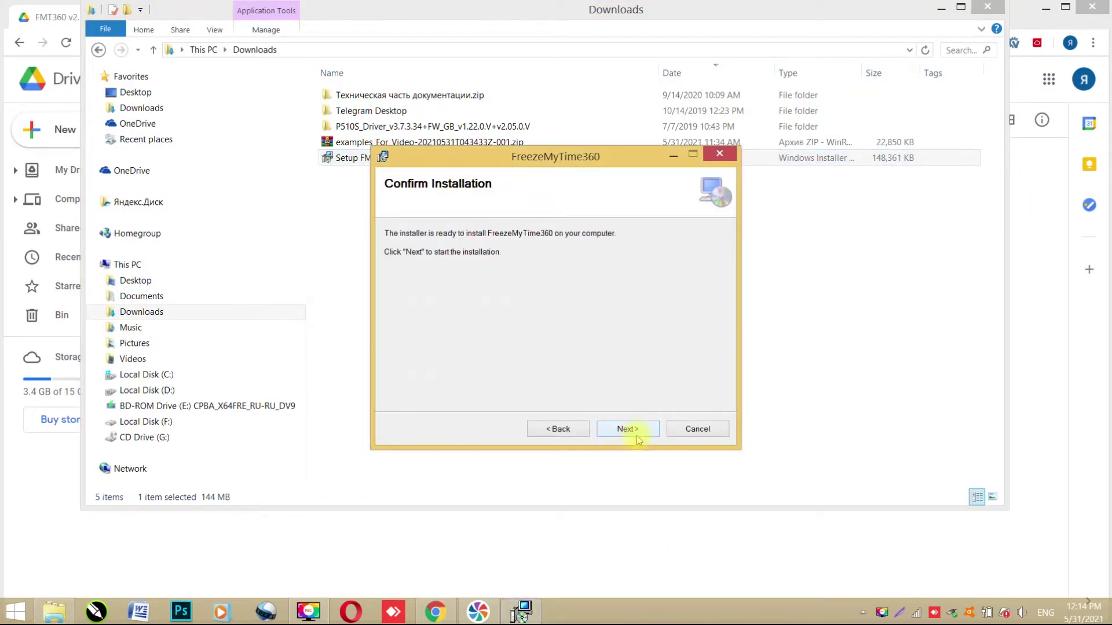
{"action": "left_click", "coordinate": [636, 435]}
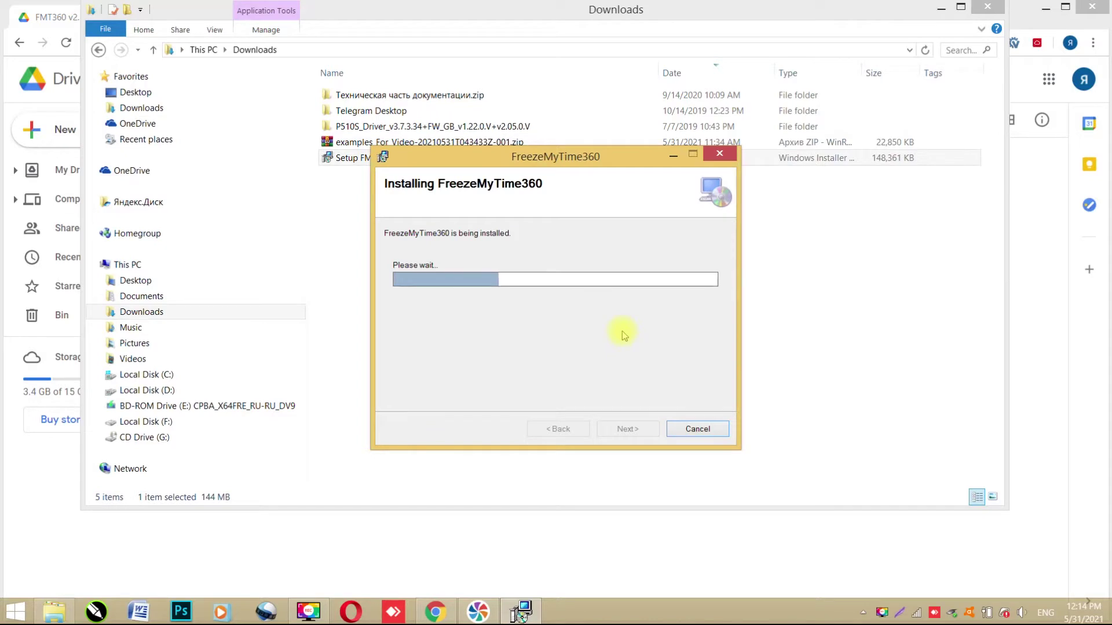
{"action": "left_click", "coordinate": [634, 429]}
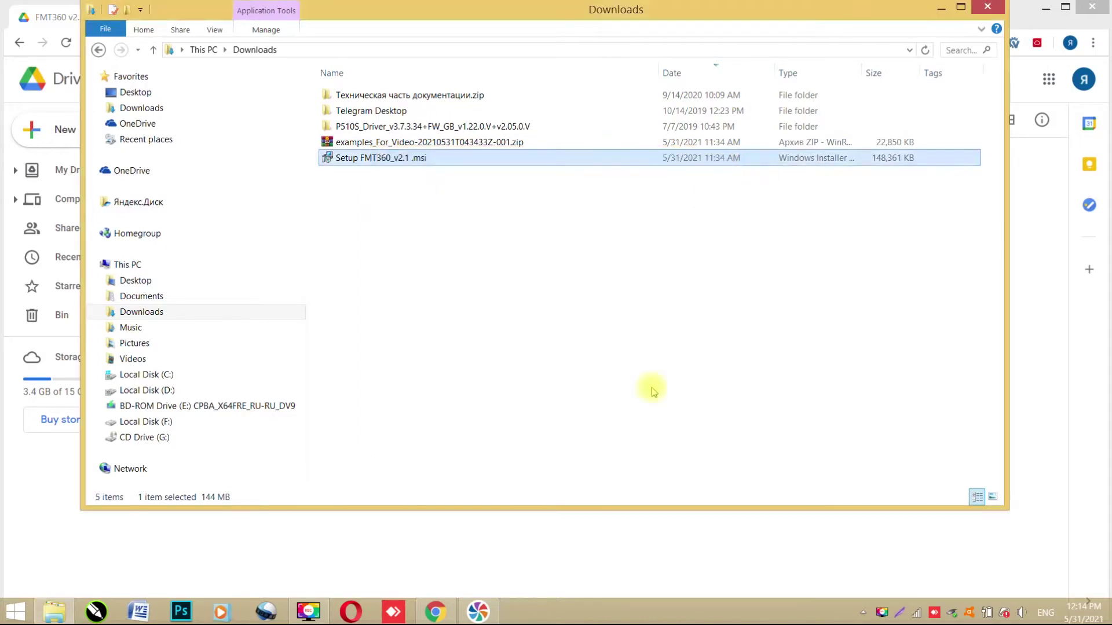
{"action": "left_click", "coordinate": [941, 9]}
Step: Minimize the Drive browser and launch FreezeMyTime360 from its desktop shortcut
{"action": "left_click", "coordinate": [1045, 7]}
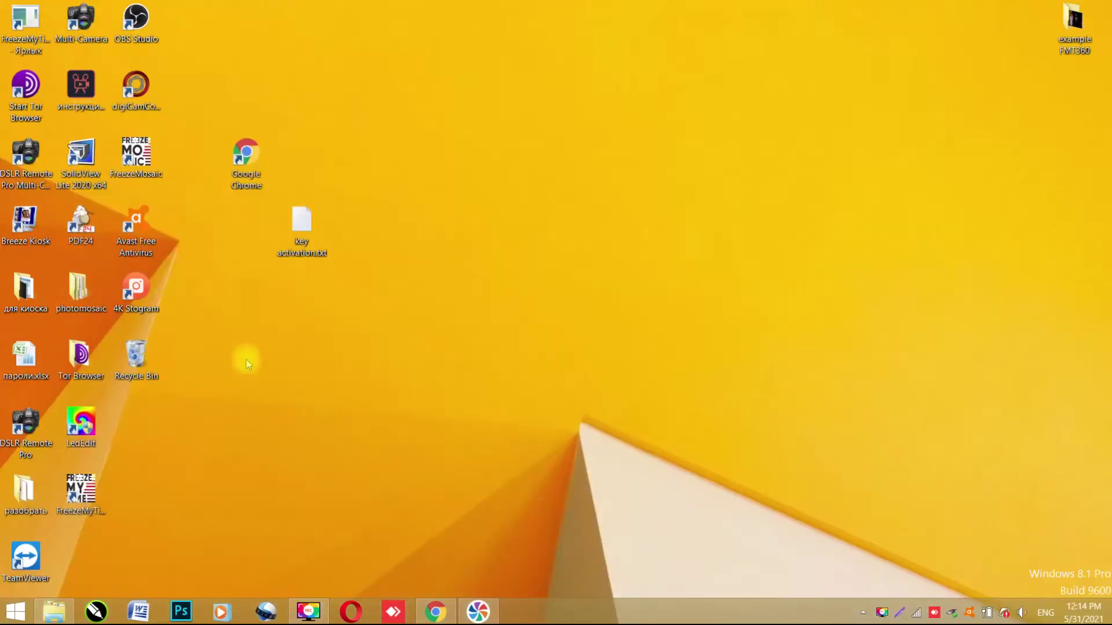
{"action": "right_click", "coordinate": [76, 493]}
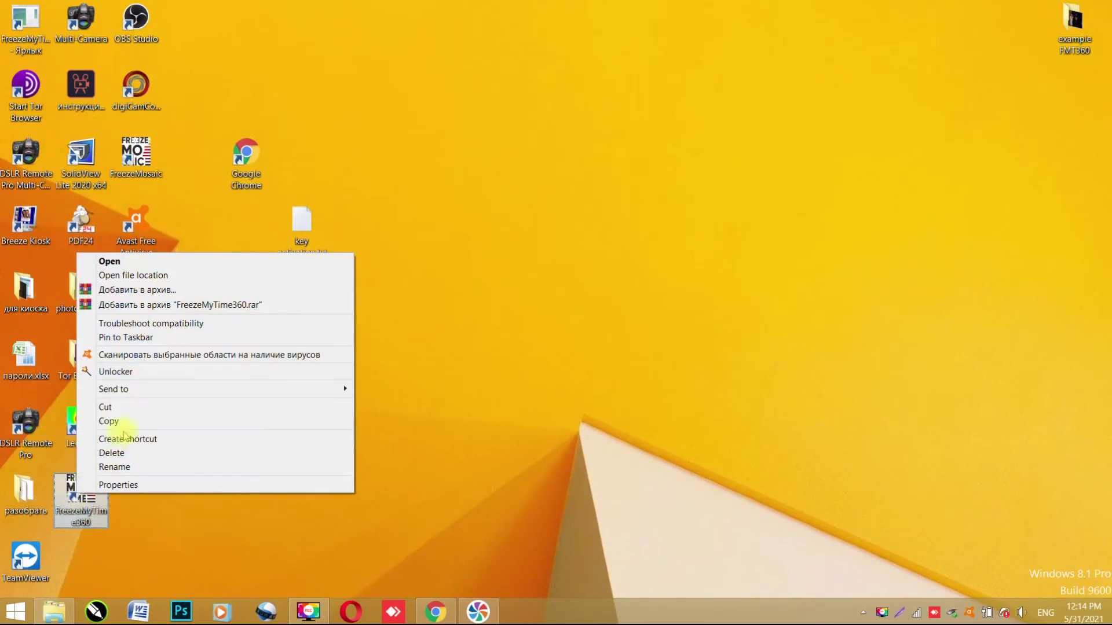
{"action": "left_click", "coordinate": [148, 265]}
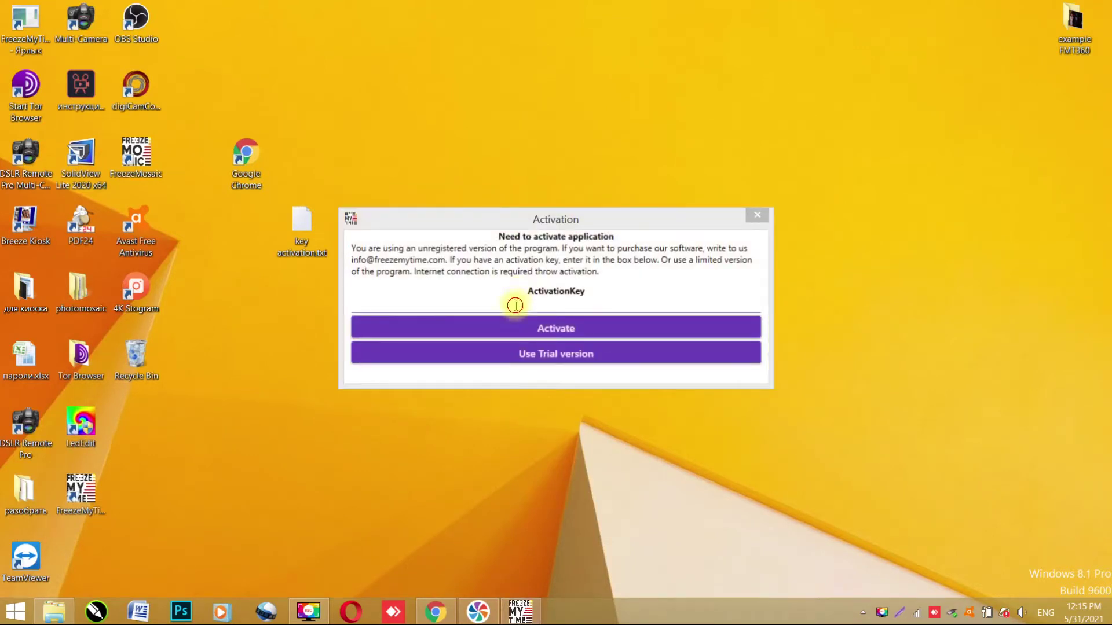
Step: Paste the activation key into ActivationKey and activate the program
{"action": "right_click", "coordinate": [507, 304]}
{"action": "left_click", "coordinate": [507, 305]}
{"action": "key", "text": "ctrl+v"}
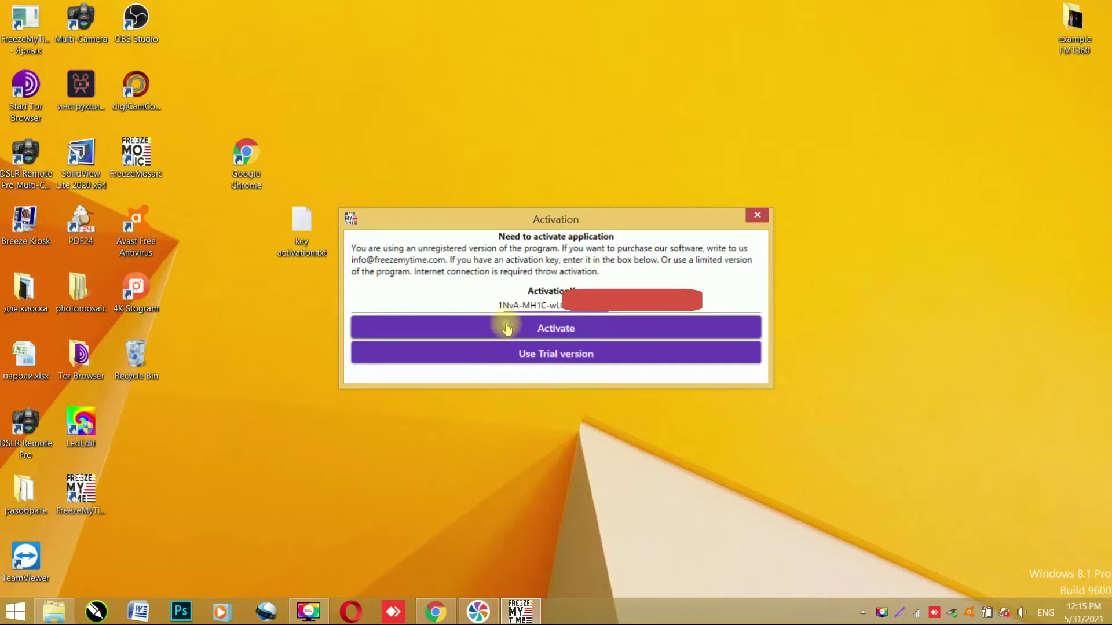
{"action": "left_click", "coordinate": [508, 328]}
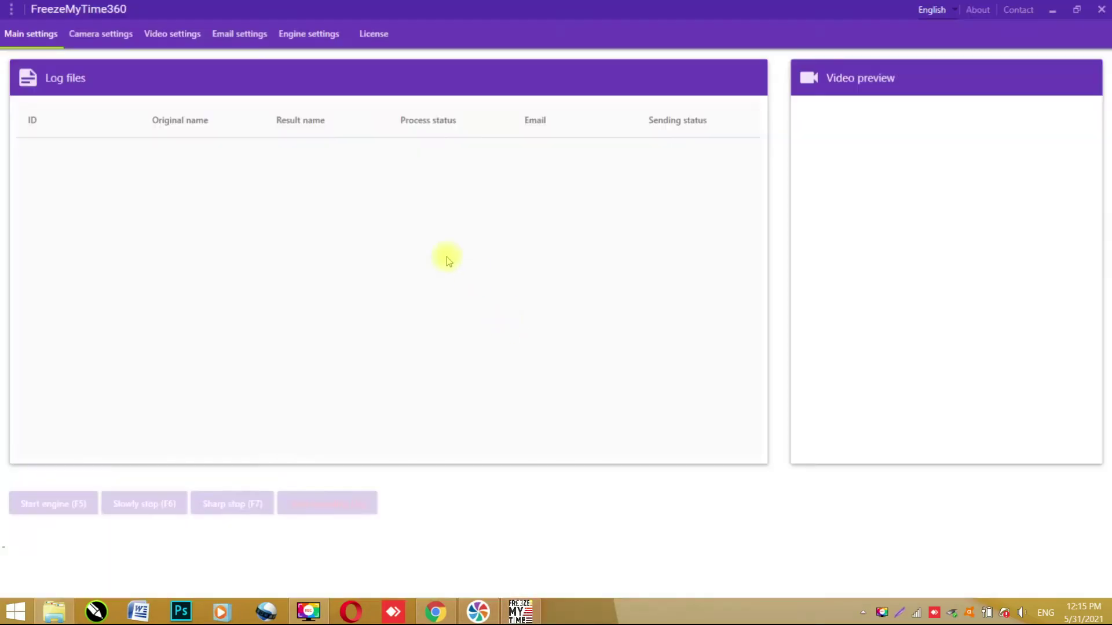
Step: On Video settings, set the originals folder to example FMT360\original
{"action": "left_click", "coordinate": [158, 37]}
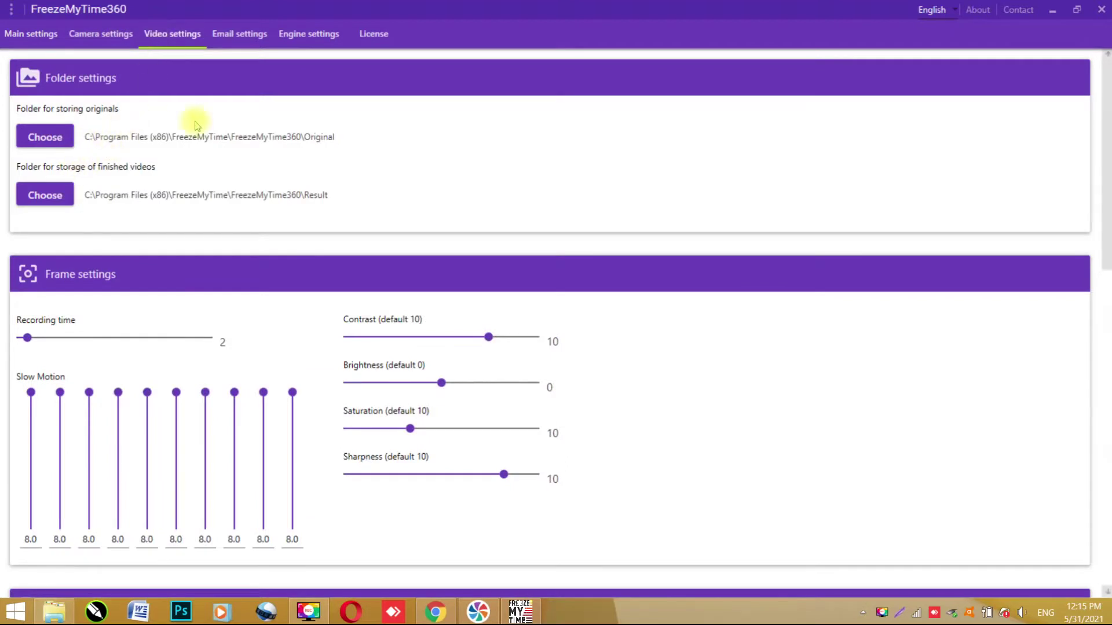
{"action": "left_click", "coordinate": [35, 137]}
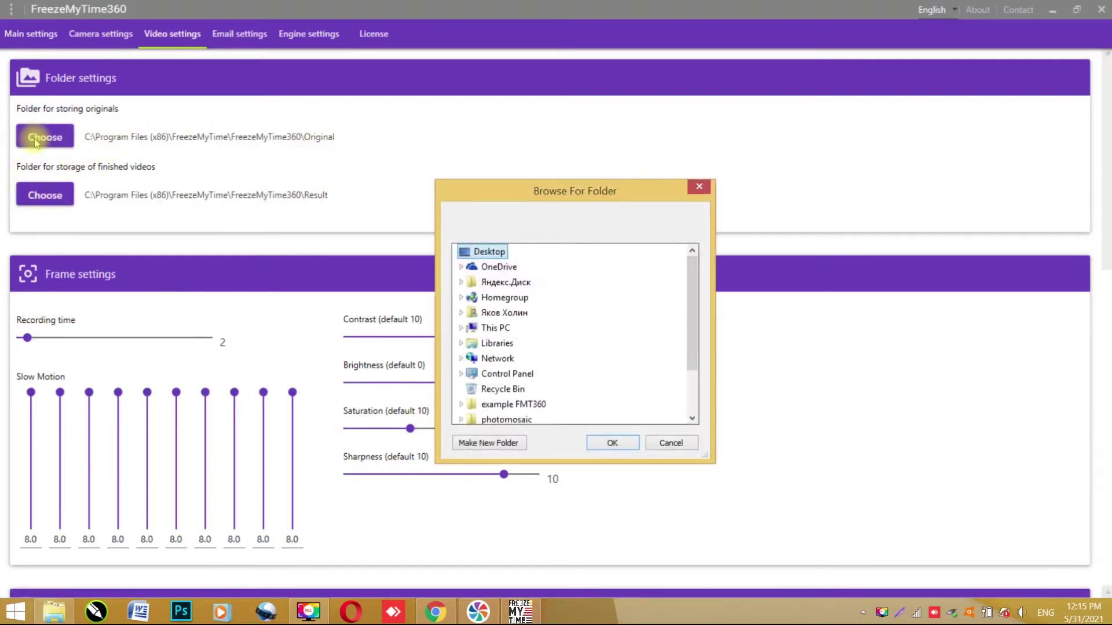
{"action": "left_click", "coordinate": [461, 405]}
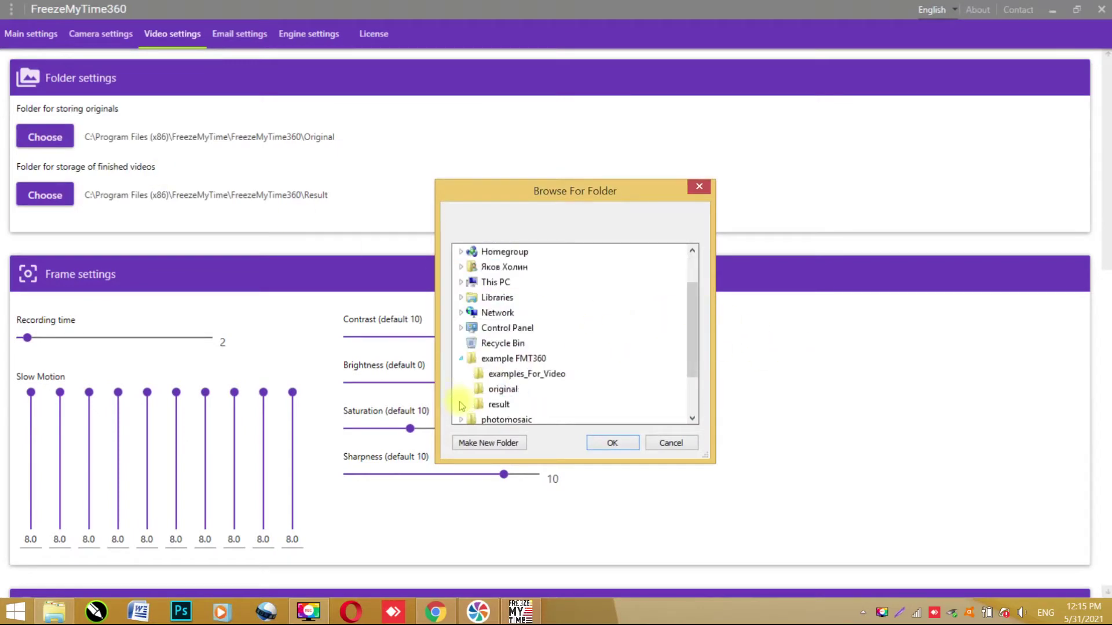
{"action": "left_click", "coordinate": [611, 443]}
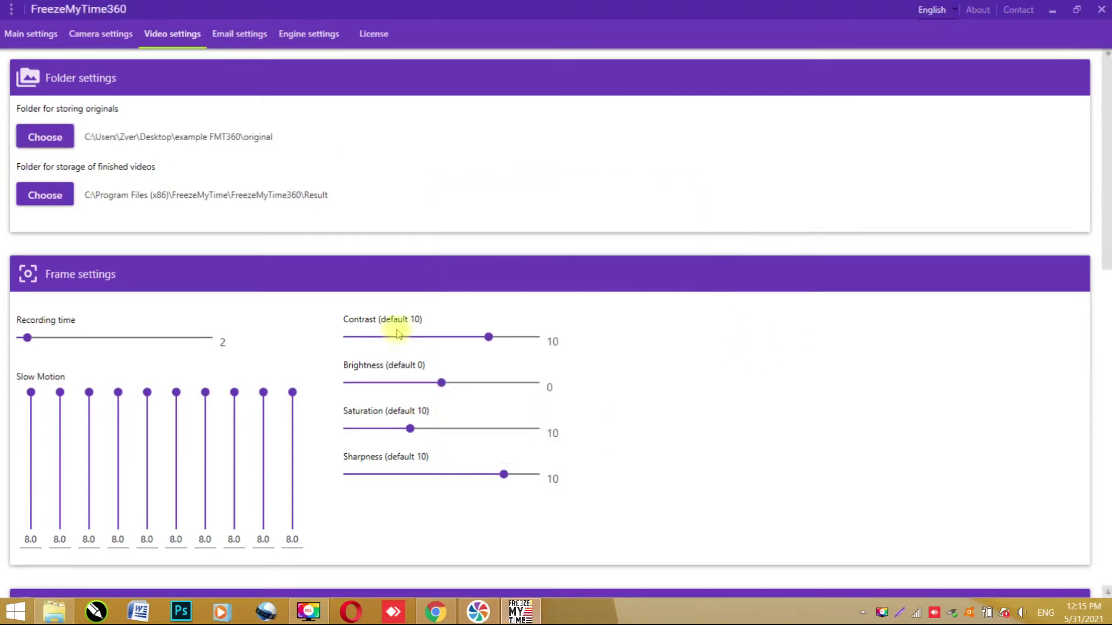
Step: Set the finished-videos folder to example FMT360\result
{"action": "left_click", "coordinate": [59, 203]}
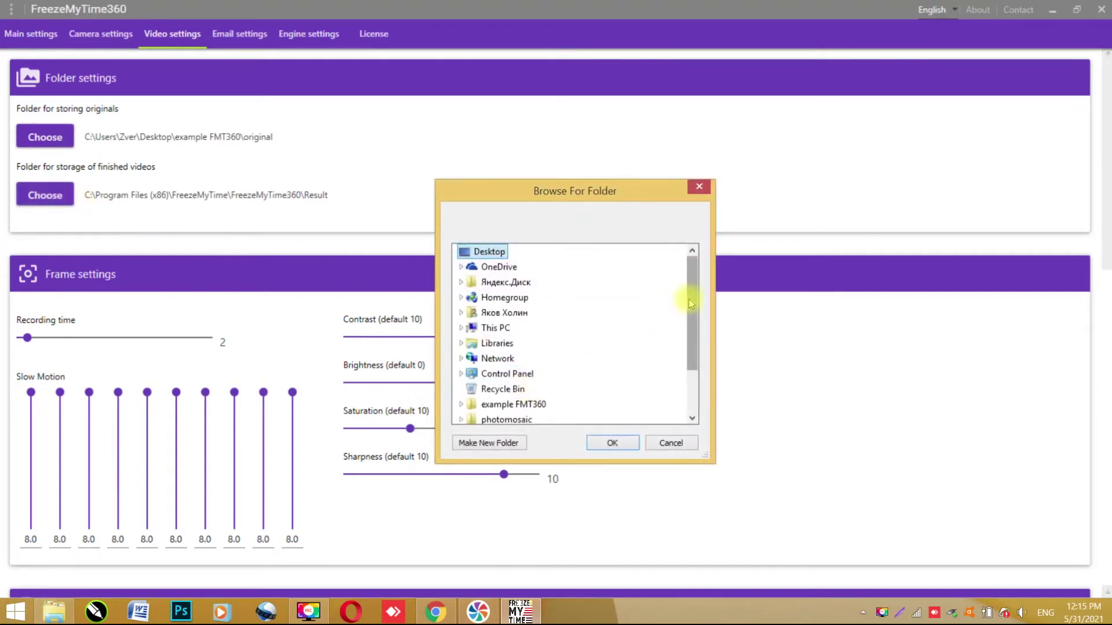
{"action": "left_click_drag", "start_coordinate": [688, 299], "coordinate": [693, 333]}
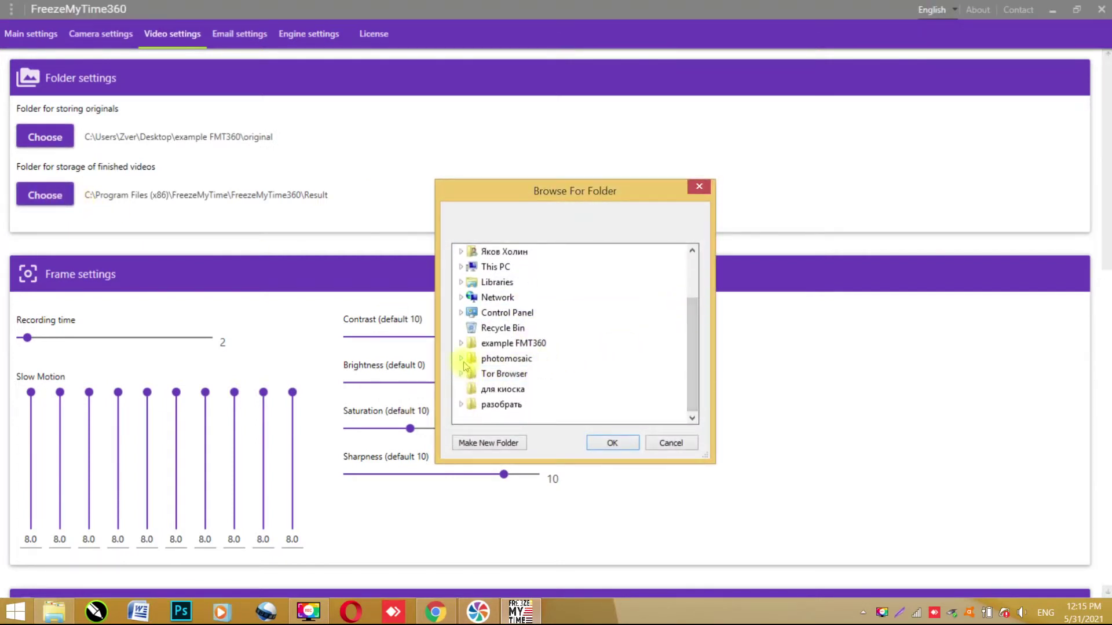
{"action": "left_click", "coordinate": [461, 344]}
{"action": "left_click", "coordinate": [499, 389]}
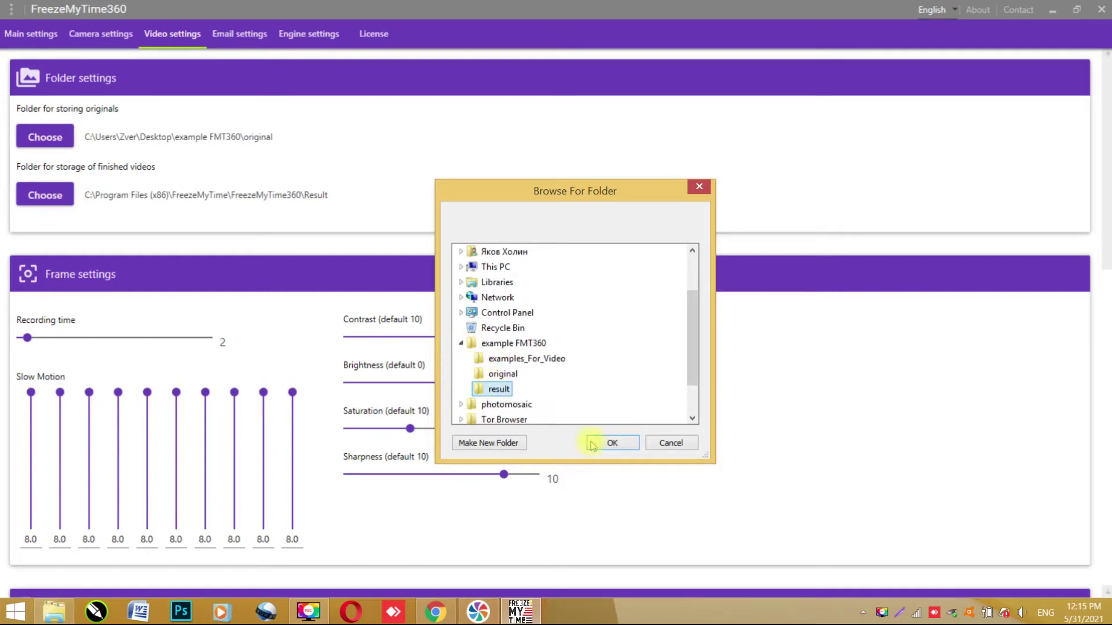
{"action": "left_click", "coordinate": [613, 443]}
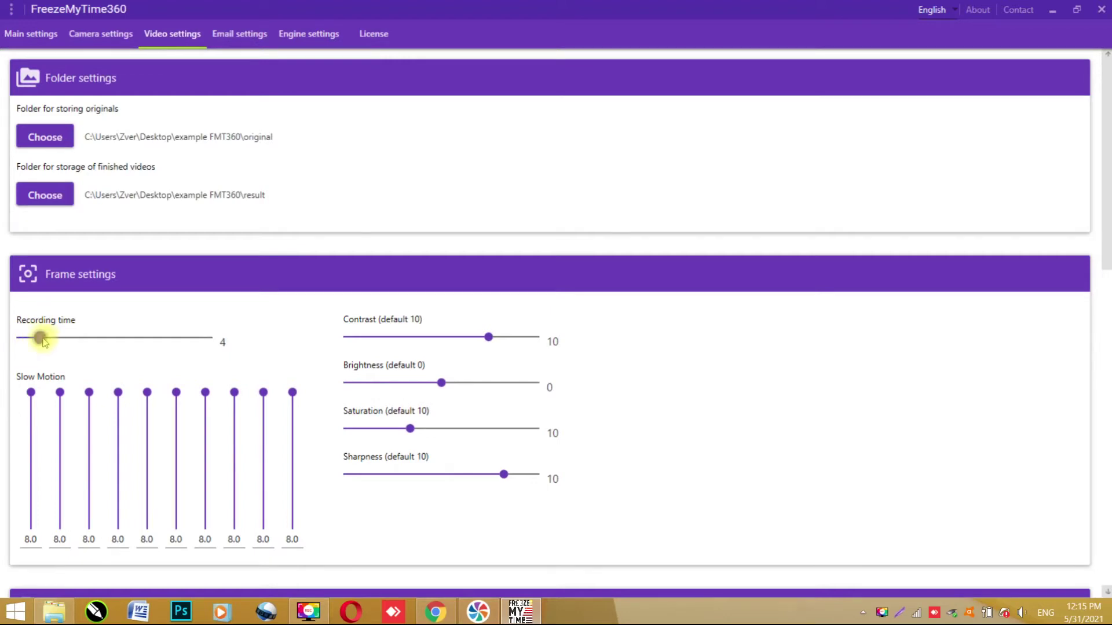
Step: Set recording time to 3 and Slow Motion values to 6.3, 6.5, 5.6, 0.0, 0.0, 0.0
{"action": "left_click_drag", "start_coordinate": [41, 341], "coordinate": [33, 337]}
{"action": "left_click_drag", "start_coordinate": [30, 392], "coordinate": [34, 412]}
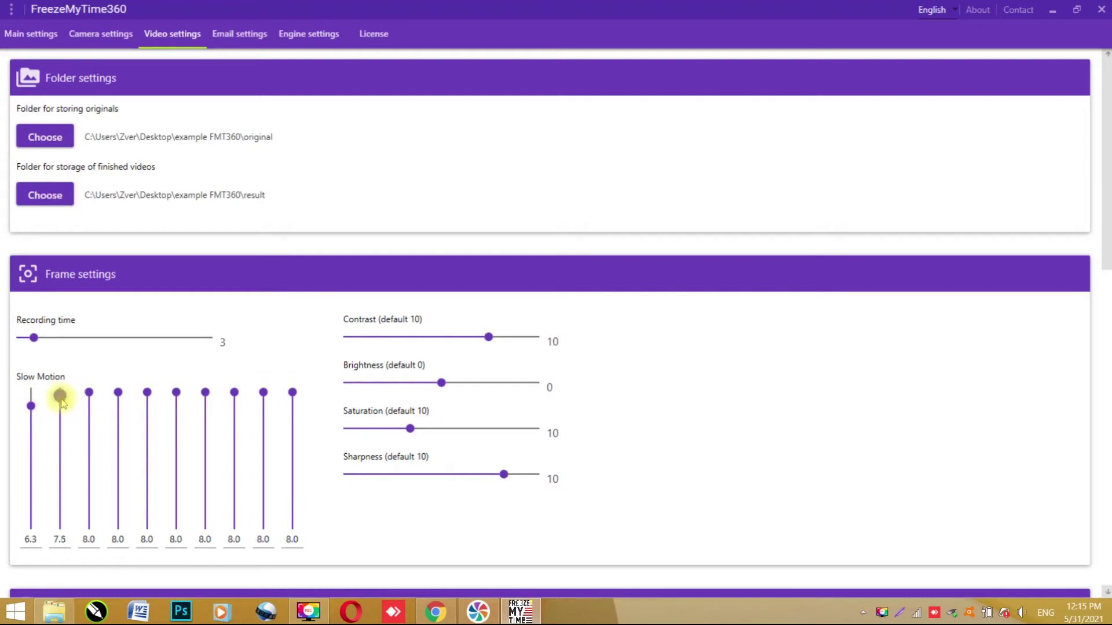
{"action": "mouse_move", "coordinate": [88, 393]}
{"action": "left_mouse_down"}
{"action": "mouse_move", "coordinate": [90, 416]}
{"action": "mouse_move", "coordinate": [124, 450]}
{"action": "left_mouse_up"}
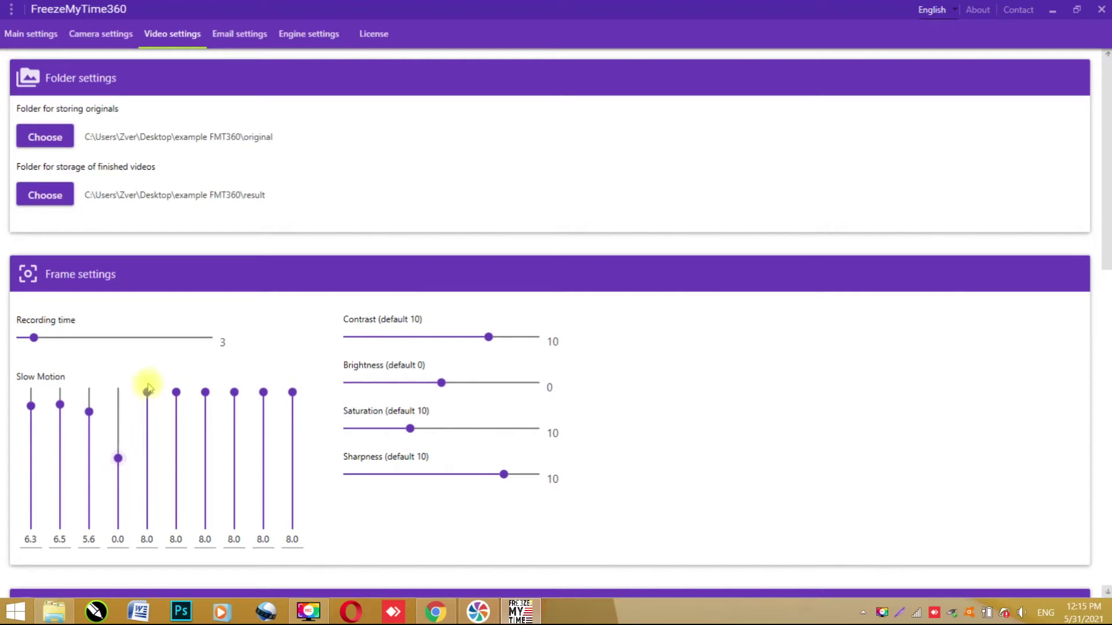
{"action": "left_click_drag", "start_coordinate": [151, 397], "coordinate": [157, 453]}
{"action": "left_click_drag", "start_coordinate": [209, 396], "coordinate": [206, 402]}
{"action": "scroll", "coordinate": [590, 471], "scroll_direction": "down", "scroll_amount": 2}
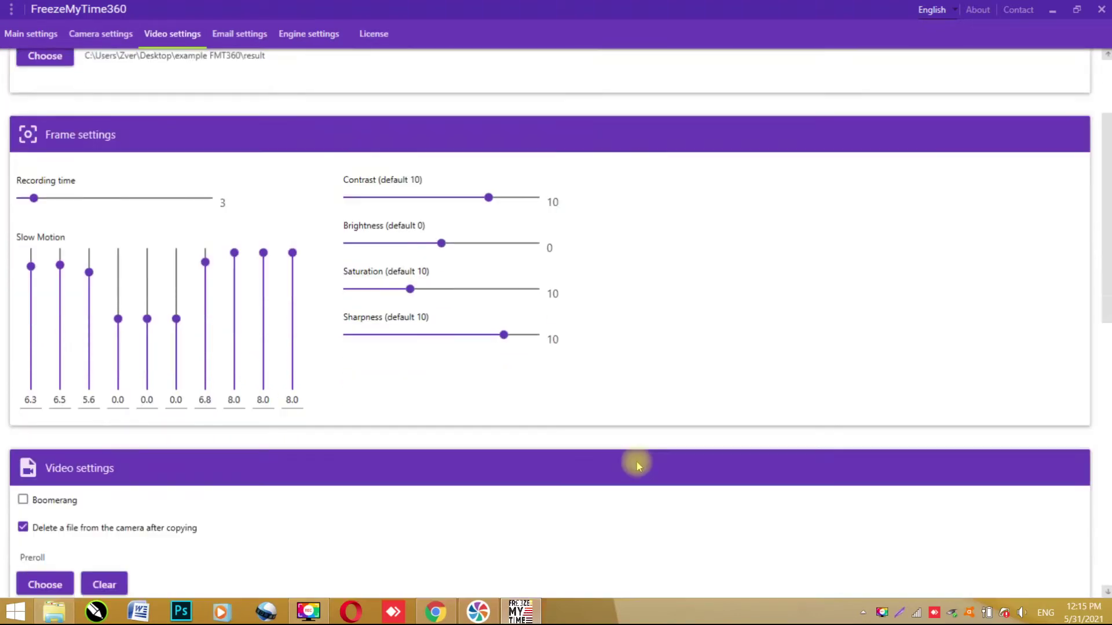
{"action": "scroll", "coordinate": [622, 466], "scroll_direction": "down", "scroll_amount": 1}
{"action": "scroll", "coordinate": [623, 466], "scroll_direction": "down", "scroll_amount": 2}
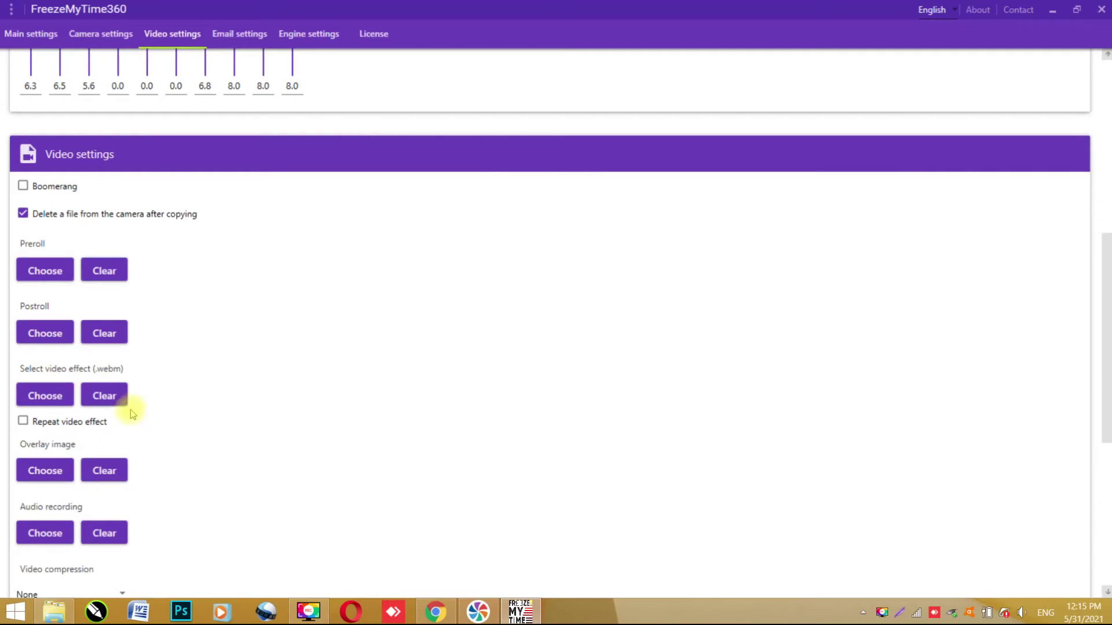
Step: Attach videoeffect.webm, overlay.png and music.mp3 as video effect, overlay image and audio recording
{"action": "left_click", "coordinate": [59, 398]}
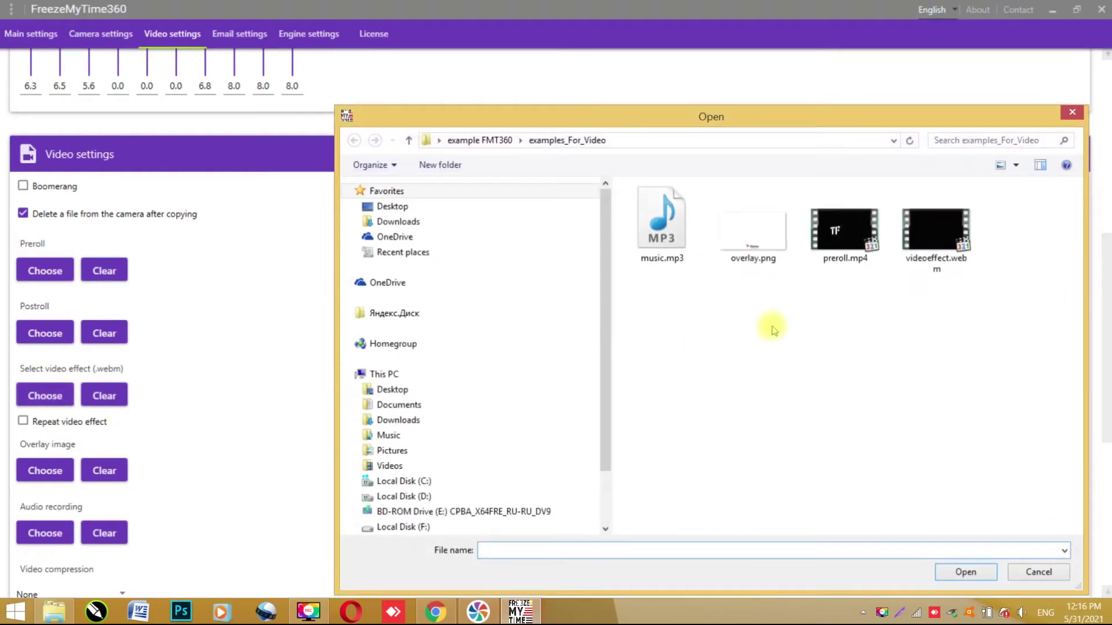
{"action": "double_click", "coordinate": [936, 231]}
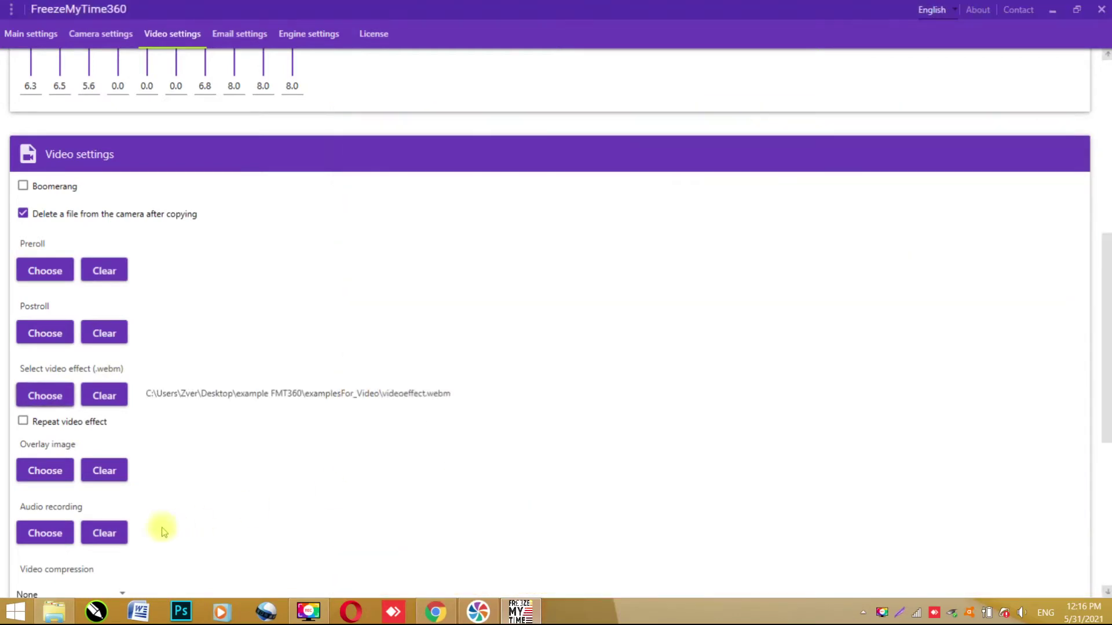
{"action": "left_click", "coordinate": [44, 473]}
{"action": "double_click", "coordinate": [735, 248]}
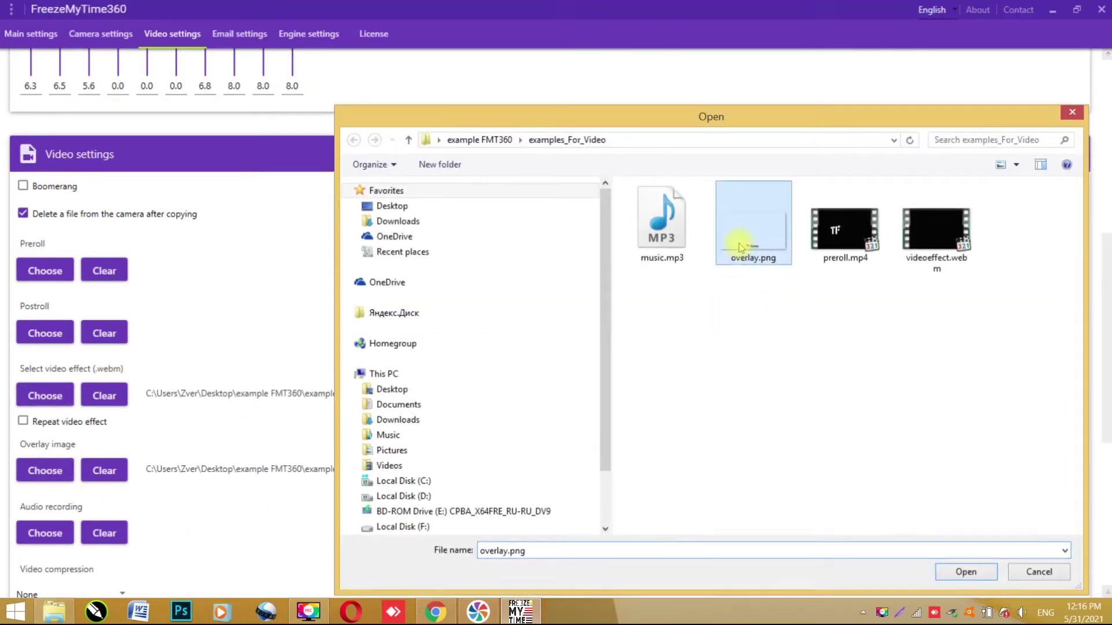
{"action": "scroll", "coordinate": [156, 458], "scroll_direction": "down", "scroll_amount": 1}
{"action": "scroll", "coordinate": [156, 458], "scroll_direction": "down", "scroll_amount": 3}
{"action": "left_click", "coordinate": [45, 392]}
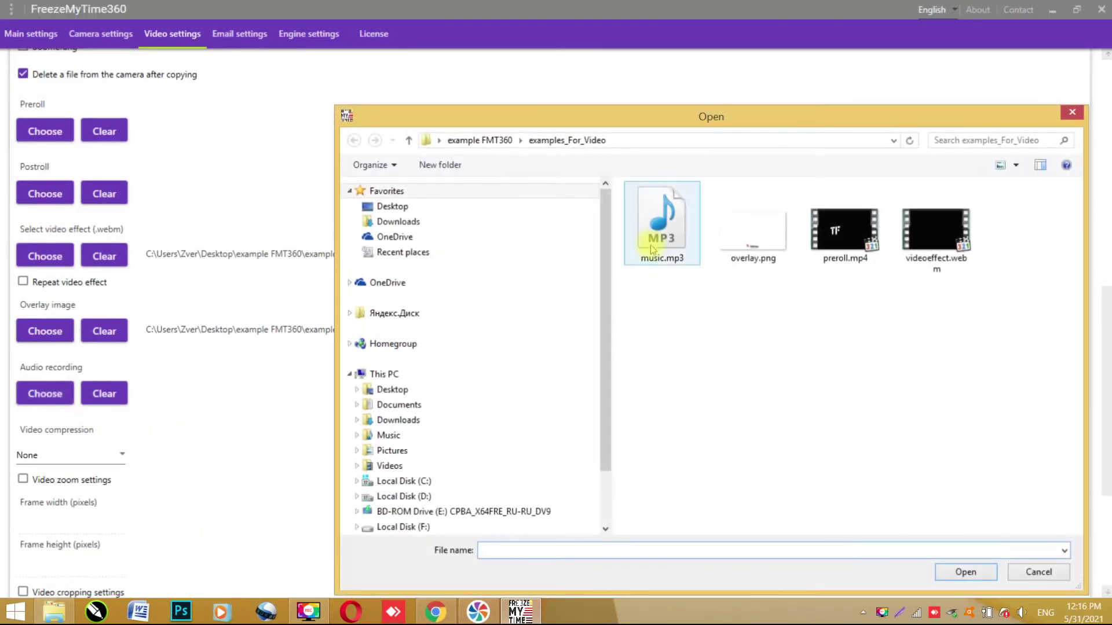
{"action": "double_click", "coordinate": [653, 247]}
{"action": "scroll", "coordinate": [171, 461], "scroll_direction": "down", "scroll_amount": 5}
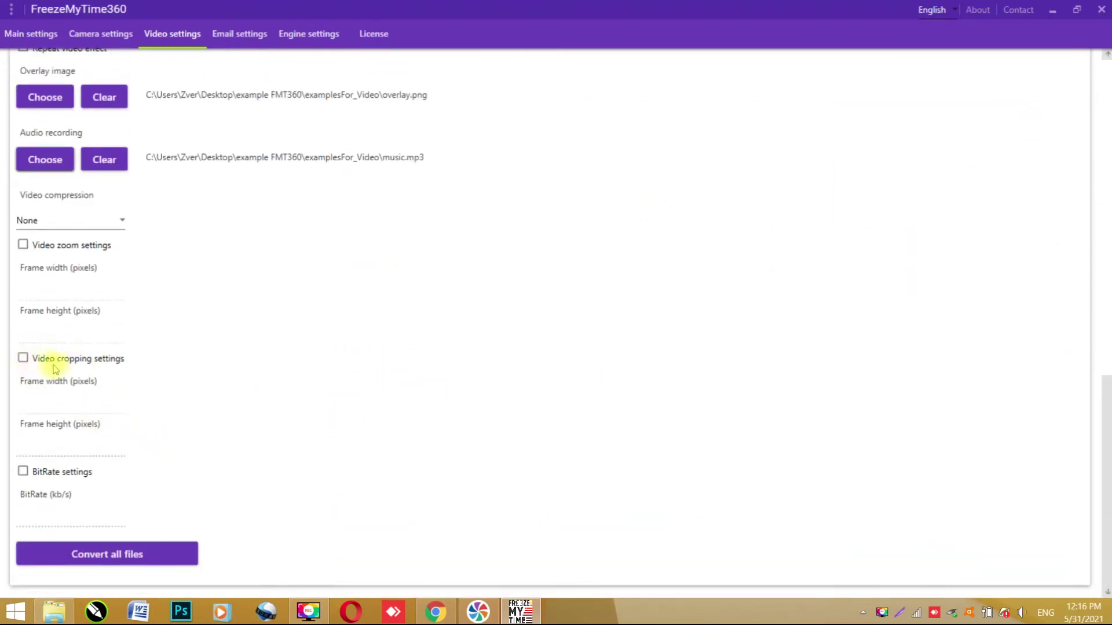
Step: Enable 1080×1080 video cropping and show the happy_family network details
{"action": "left_click", "coordinate": [24, 360]}
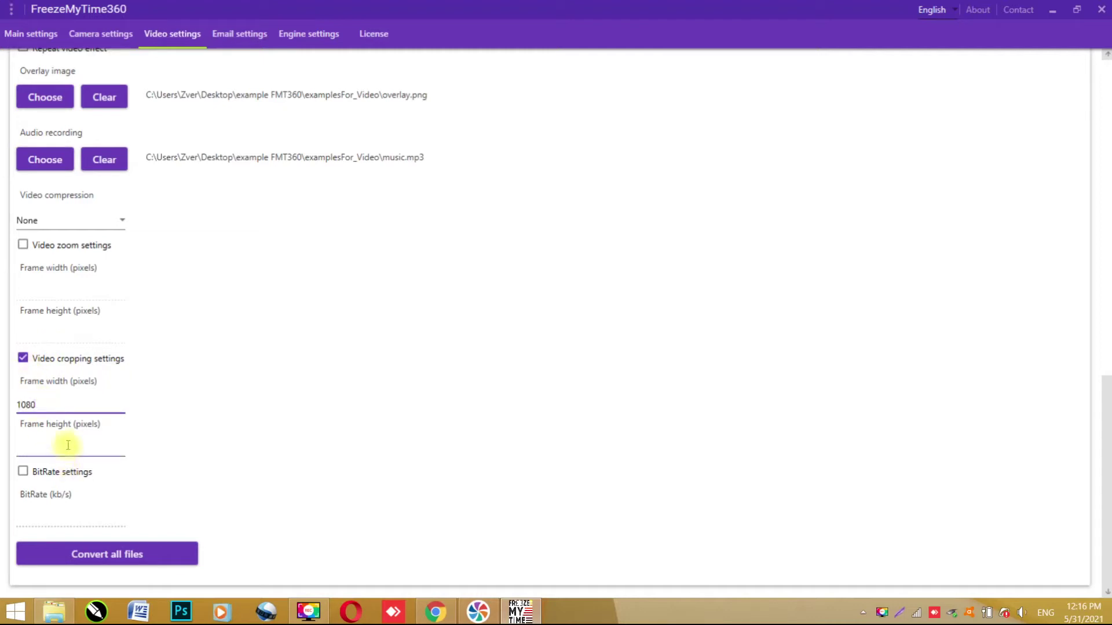
{"action": "type", "text": "80"}
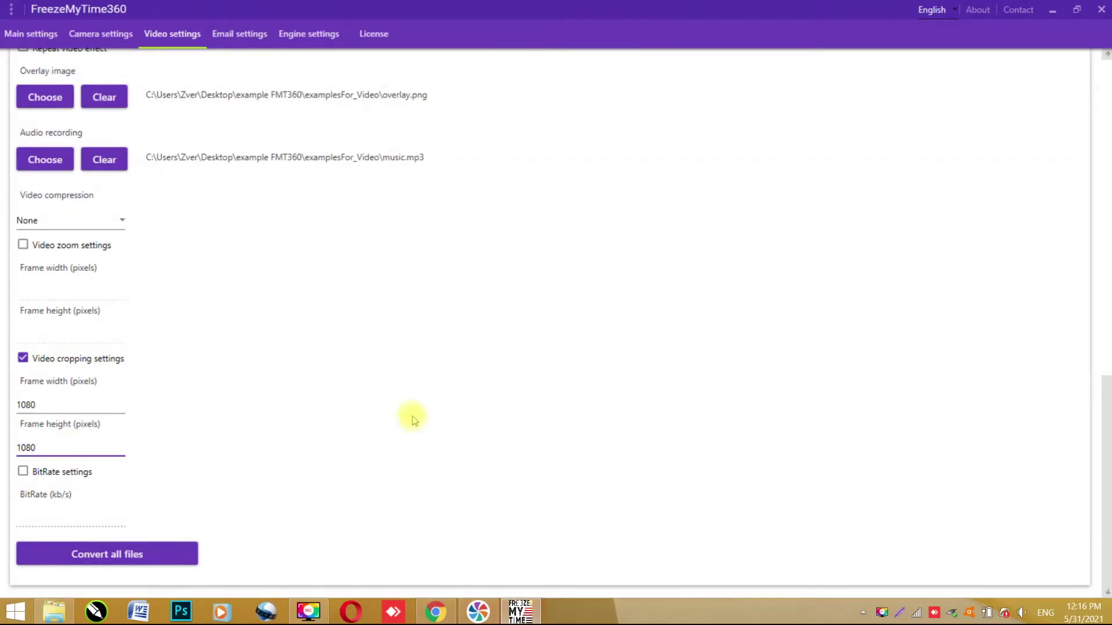
{"action": "scroll", "coordinate": [409, 423], "scroll_direction": "up", "scroll_amount": 3}
{"action": "scroll", "coordinate": [406, 422], "scroll_direction": "up", "scroll_amount": 5}
{"action": "scroll", "coordinate": [396, 426], "scroll_direction": "up", "scroll_amount": 2}
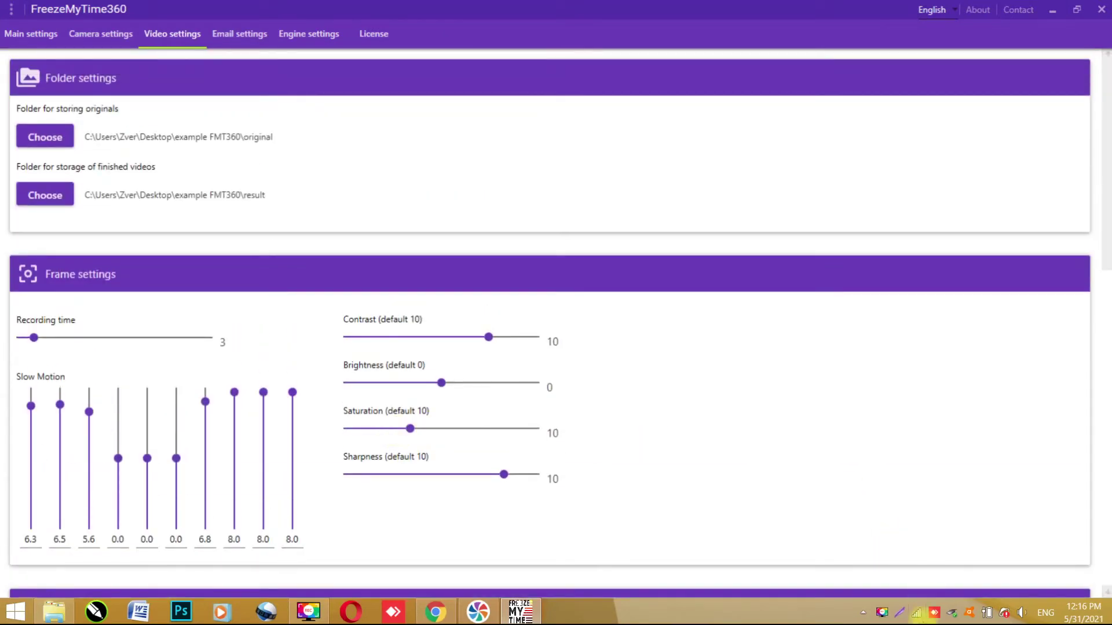
{"action": "left_click", "coordinate": [916, 614]}
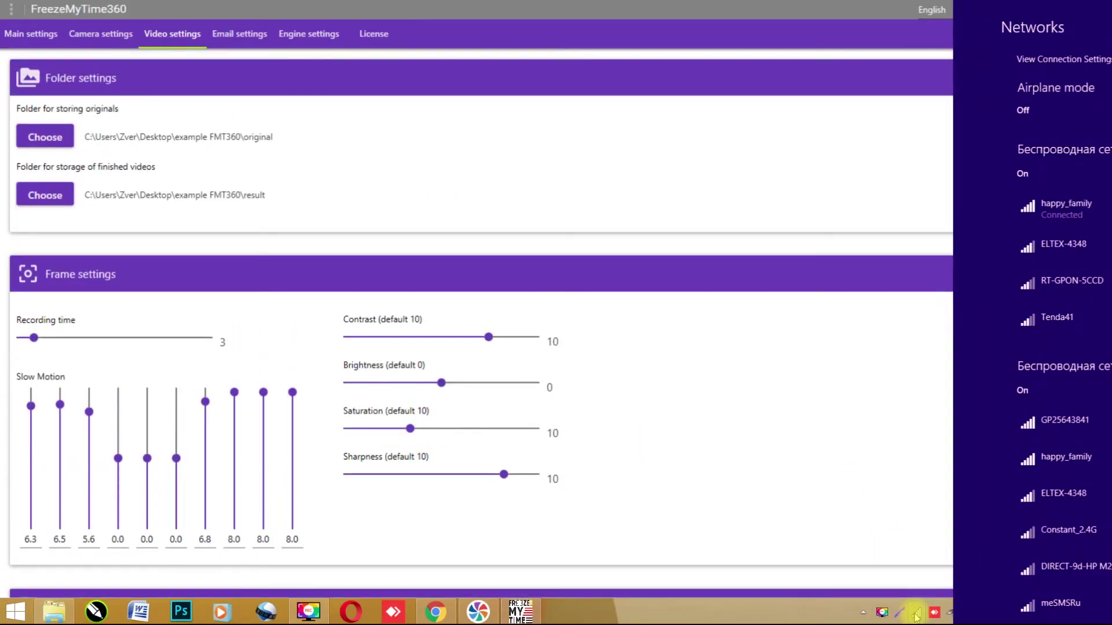
{"action": "left_click", "coordinate": [1012, 208]}
Step: Switch Wi-Fi from happy_family to the GP25643841 camera network and close the panel
{"action": "left_click", "coordinate": [1050, 244]}
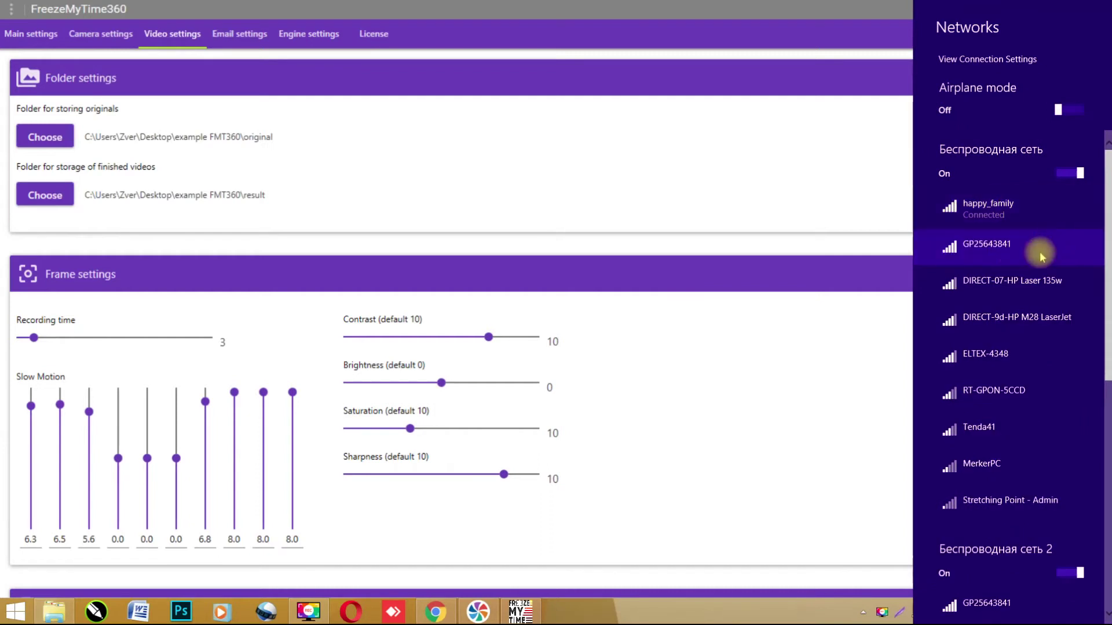
{"action": "left_click", "coordinate": [980, 249]}
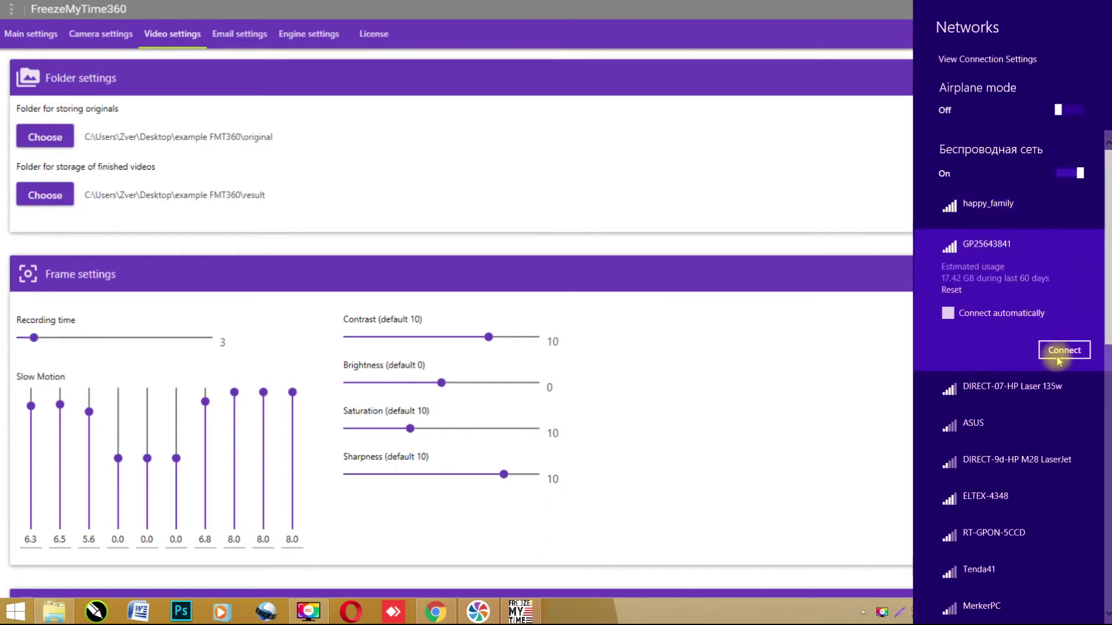
{"action": "left_click", "coordinate": [1061, 349]}
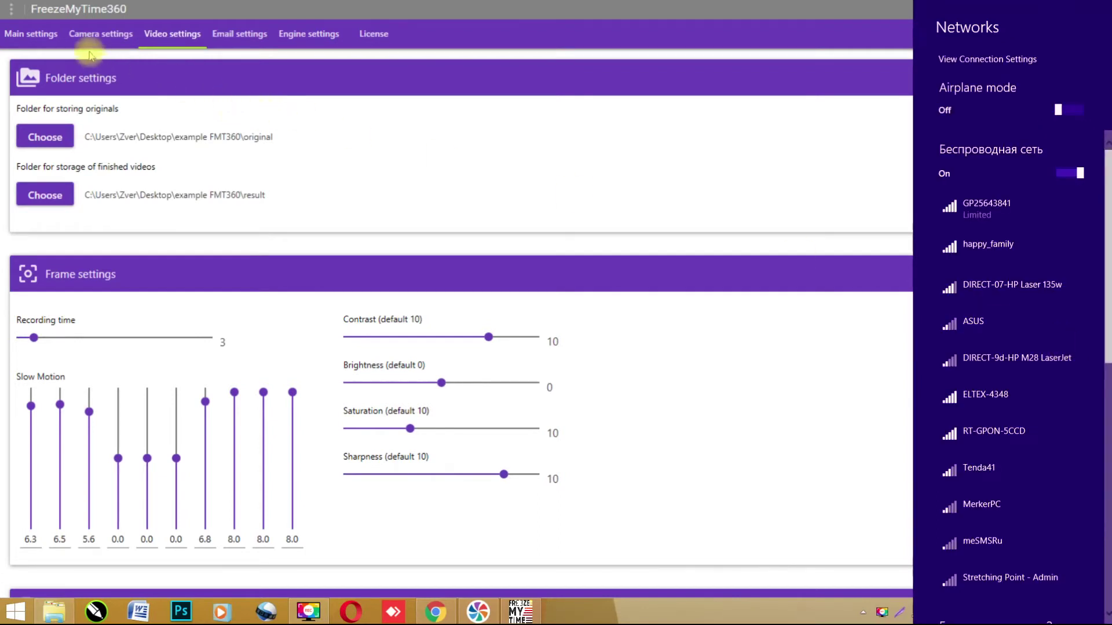
{"action": "left_click", "coordinate": [397, 195]}
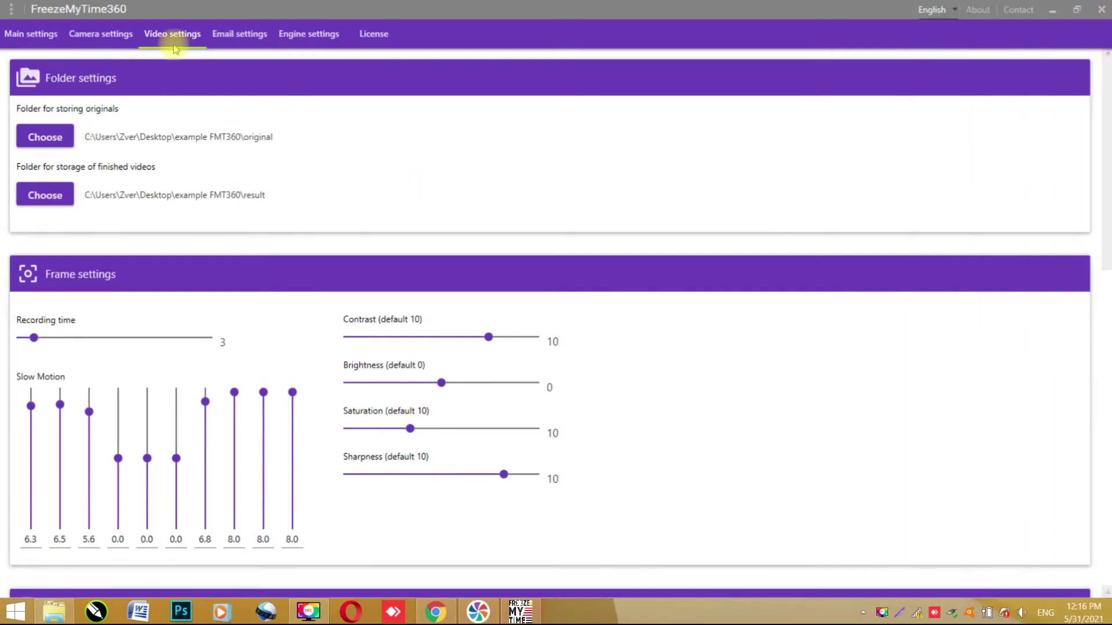
Step: Connect the HERO6 Black camera under Camera settings and return to Main settings
{"action": "left_click", "coordinate": [90, 36]}
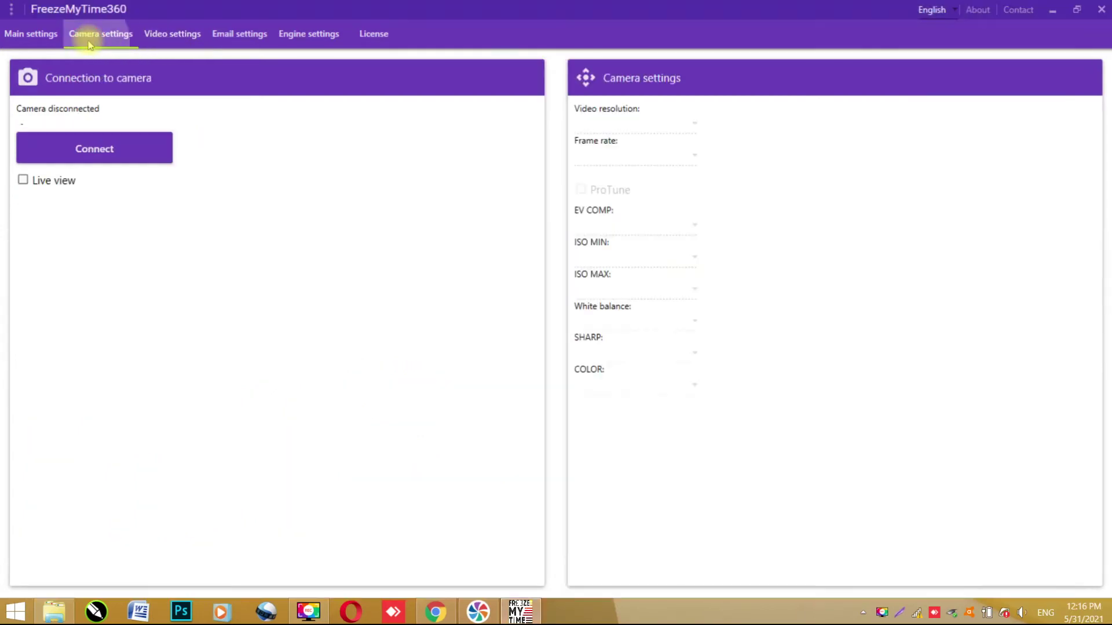
{"action": "left_click", "coordinate": [114, 141]}
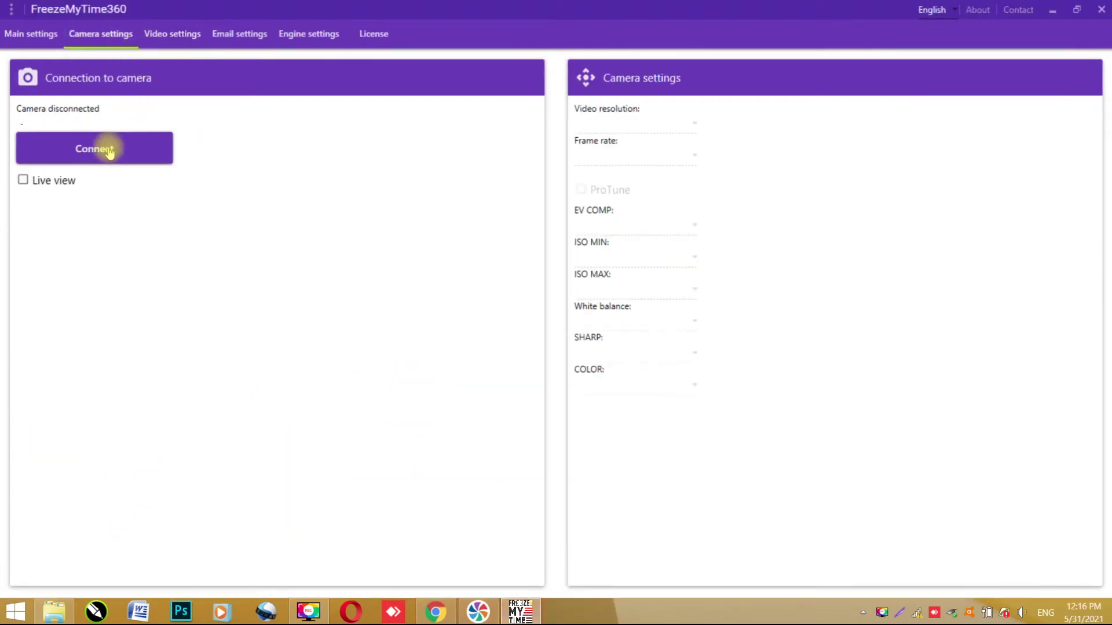
{"action": "left_click", "coordinate": [35, 35]}
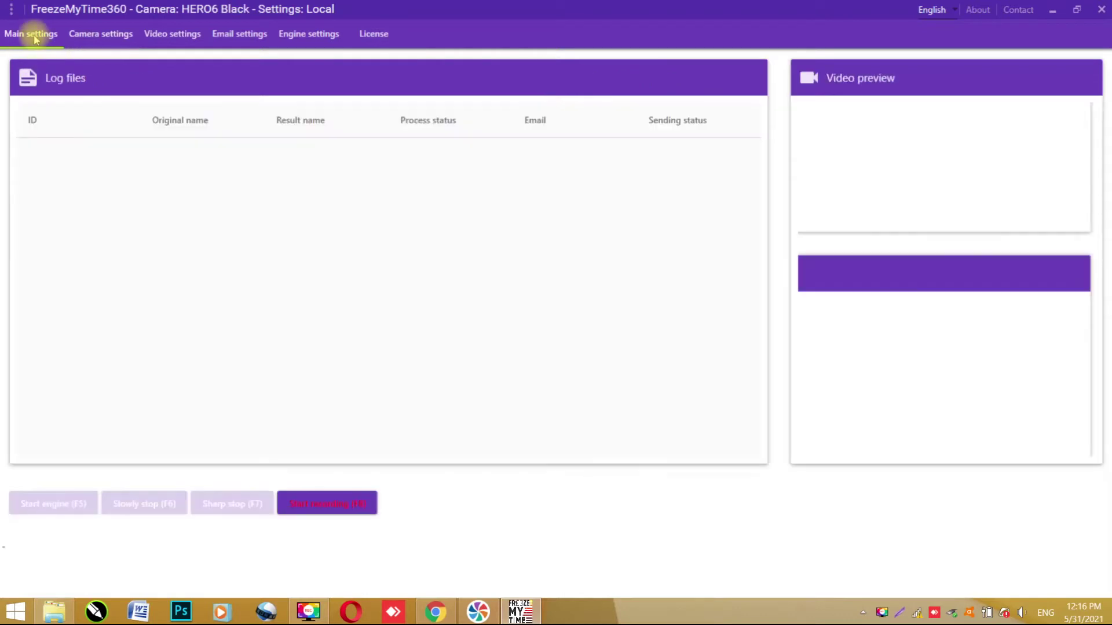
Step: Record with the camera and preview the completed GX016590[GoPro].MP4, then open File Explorer
{"action": "left_click", "coordinate": [304, 505]}
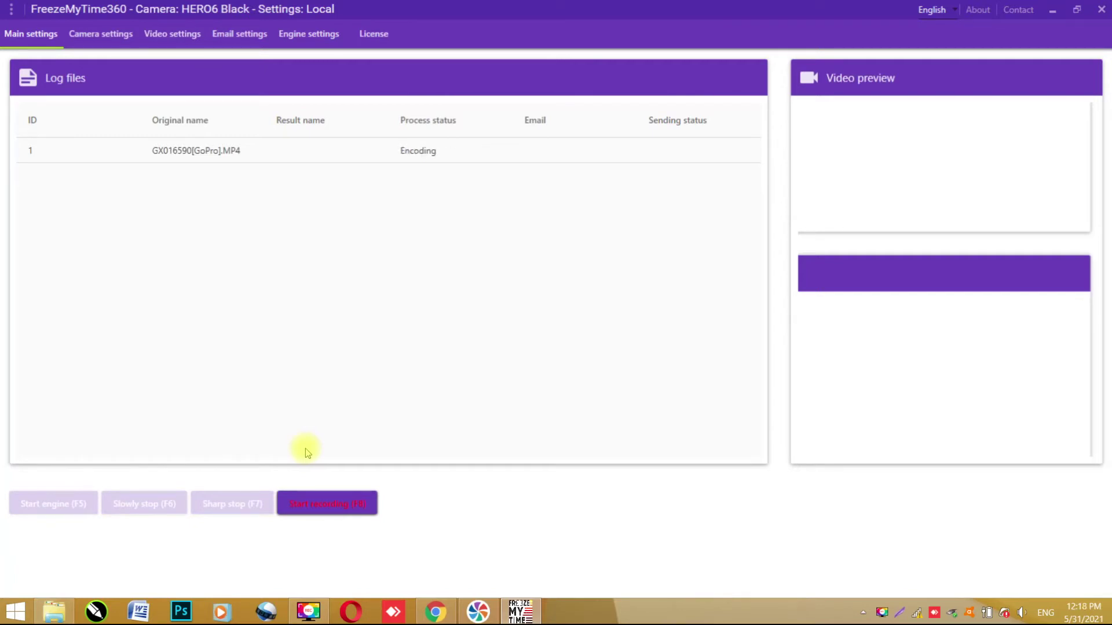
{"action": "left_click", "coordinate": [445, 165]}
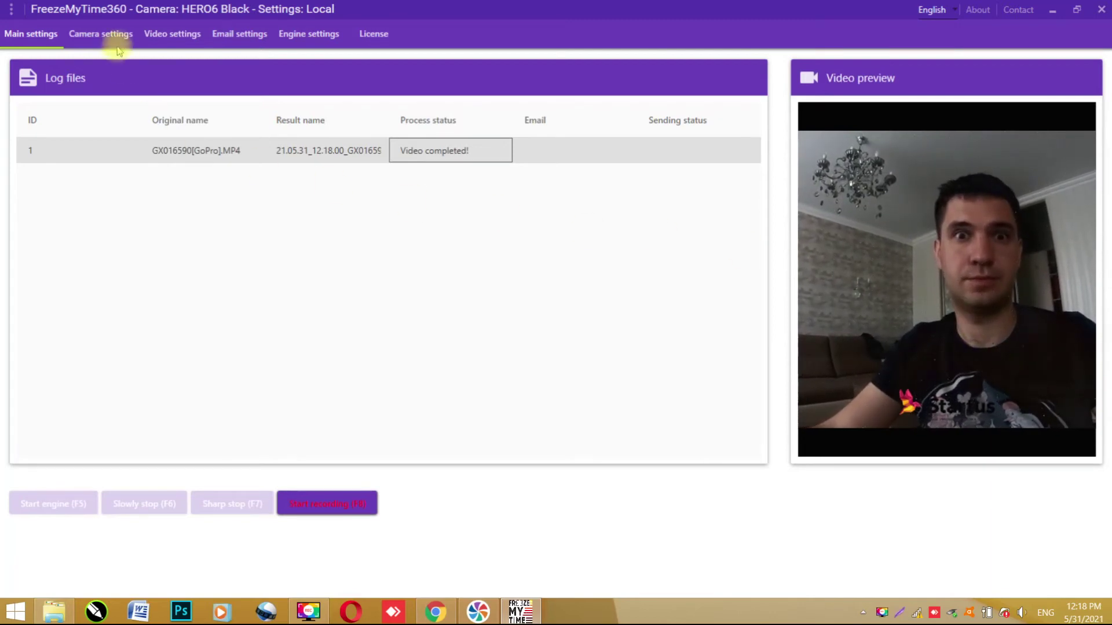
{"action": "left_click", "coordinate": [55, 612]}
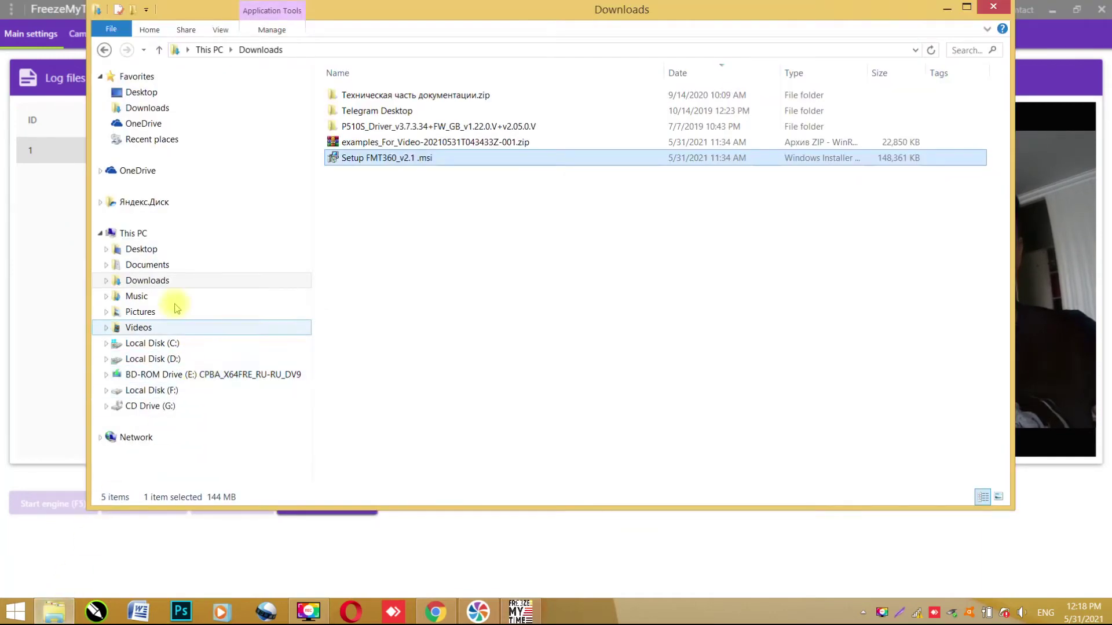
Step: Copy example_for_hot_folder.MP4 from the example FMT360 folder on the Desktop
{"action": "left_click", "coordinate": [156, 250]}
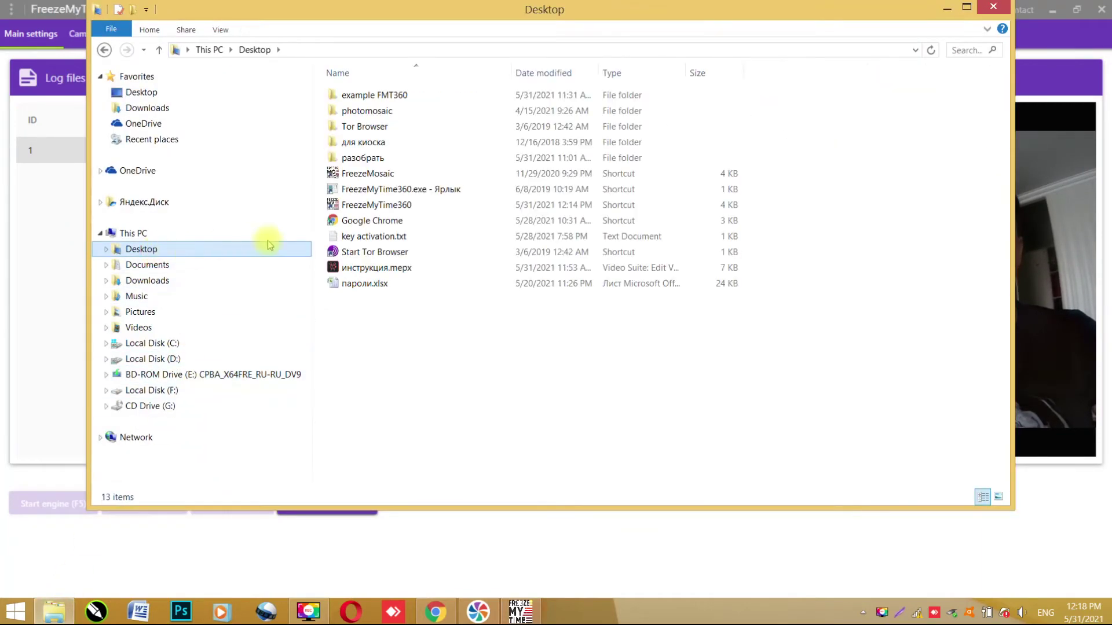
{"action": "left_click", "coordinate": [388, 95]}
{"action": "double_click", "coordinate": [388, 96]}
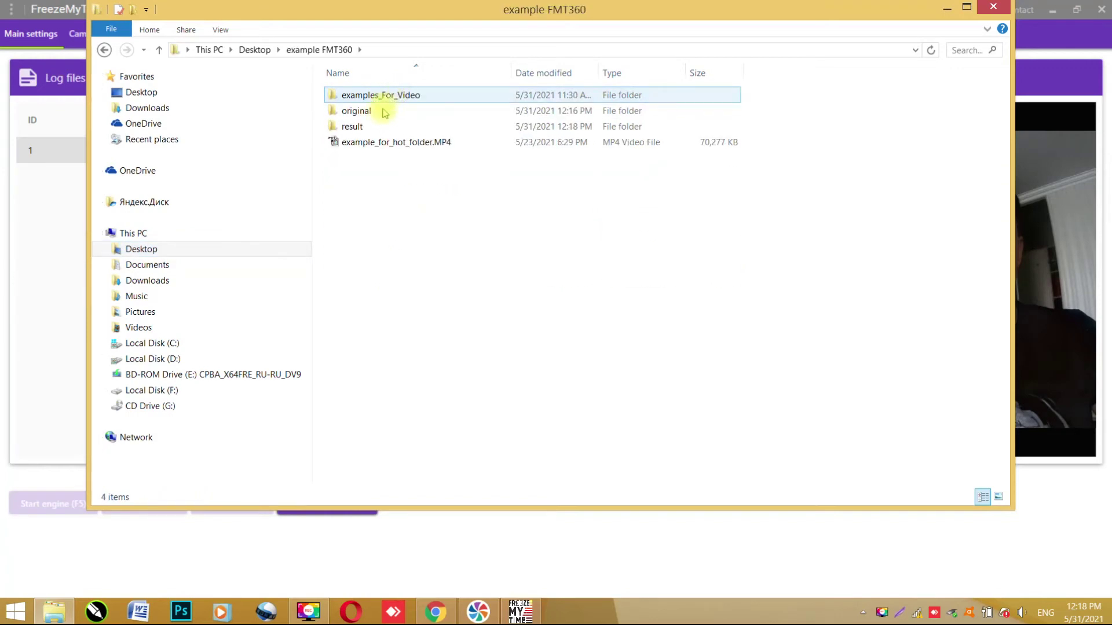
{"action": "right_click", "coordinate": [366, 143]}
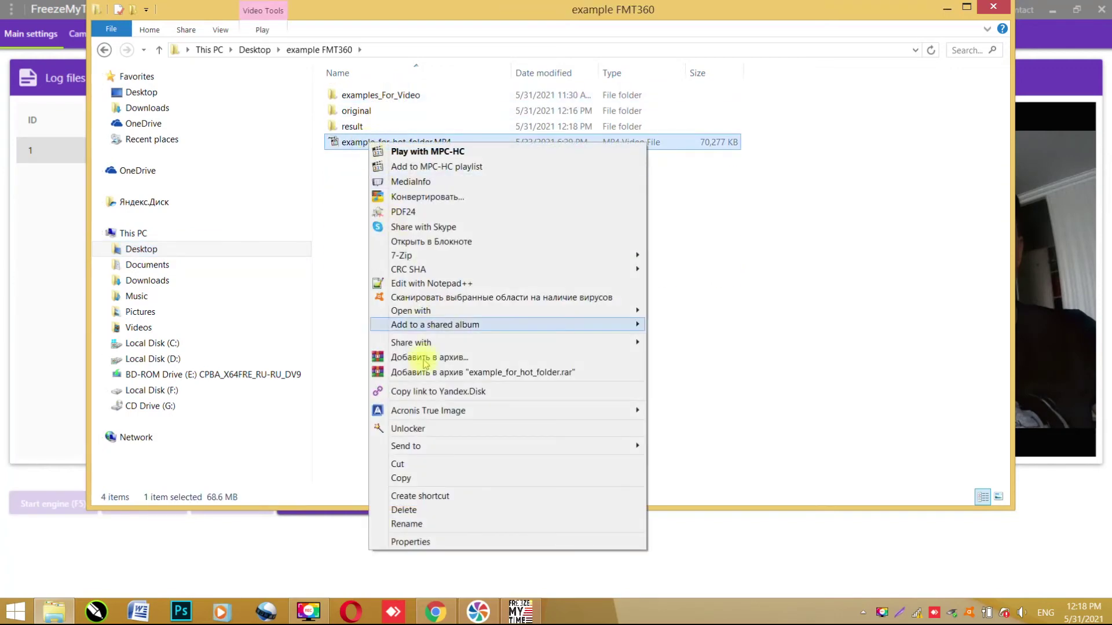
{"action": "left_click", "coordinate": [414, 477]}
Step: Paste the video into the original folder beside the GoPro clip, then return to FreezeMyTime360
{"action": "double_click", "coordinate": [354, 123]}
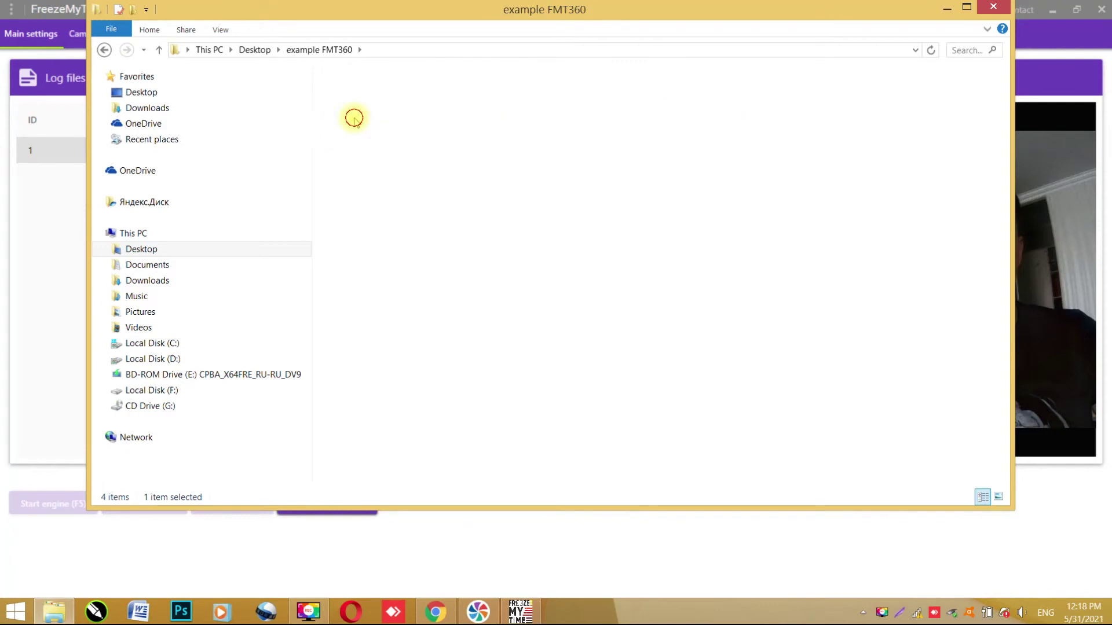
{"action": "right_click", "coordinate": [407, 255]}
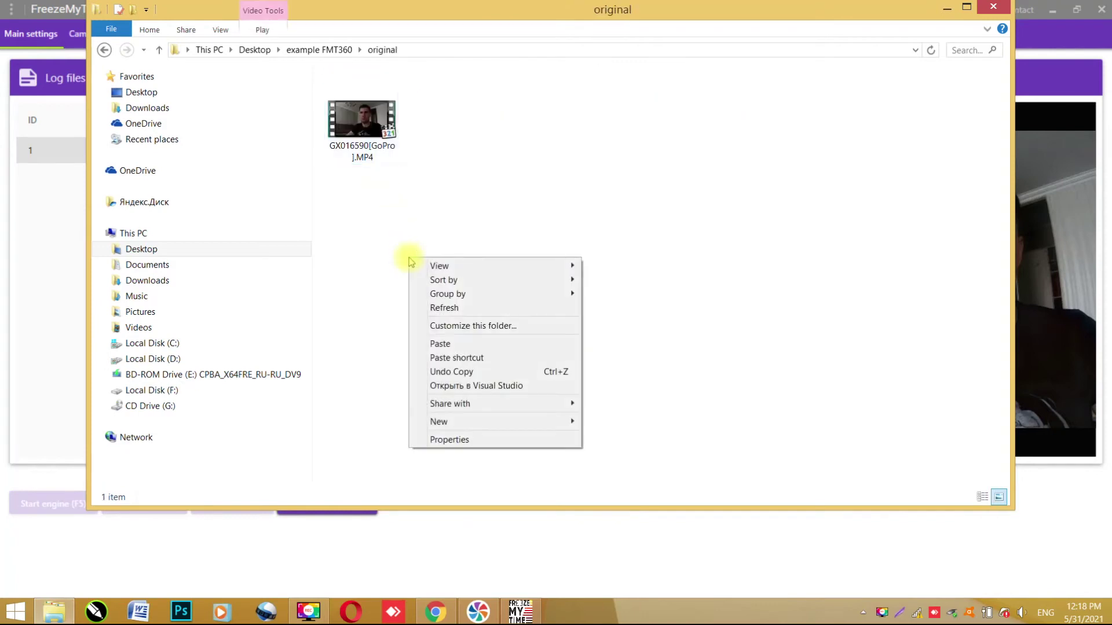
{"action": "left_click", "coordinate": [440, 343]}
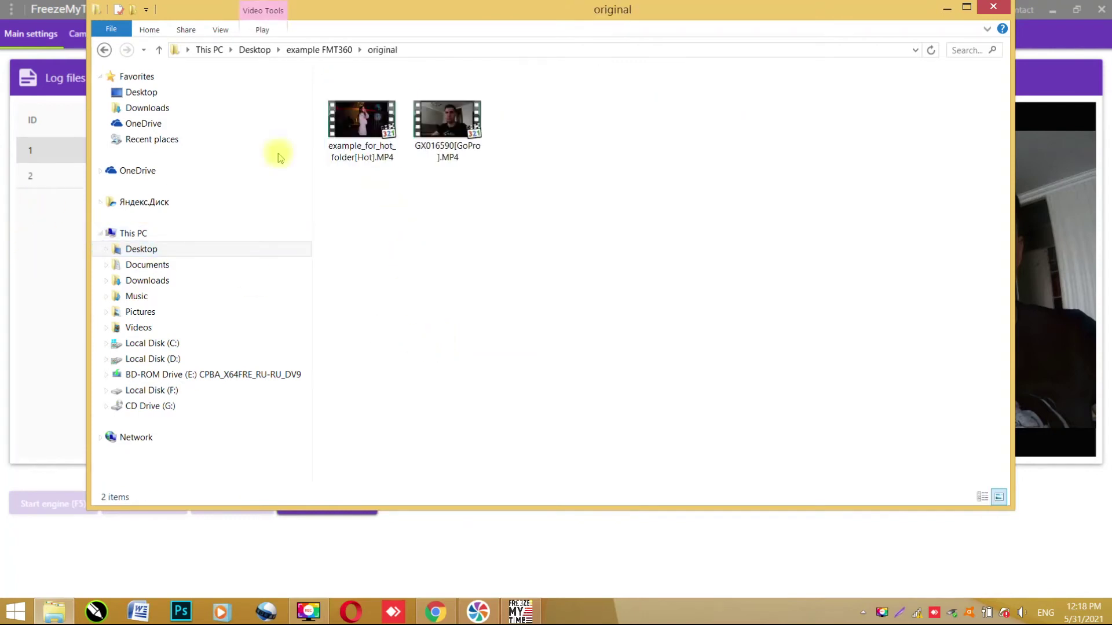
{"action": "left_click", "coordinate": [365, 135]}
{"action": "left_click", "coordinate": [67, 241]}
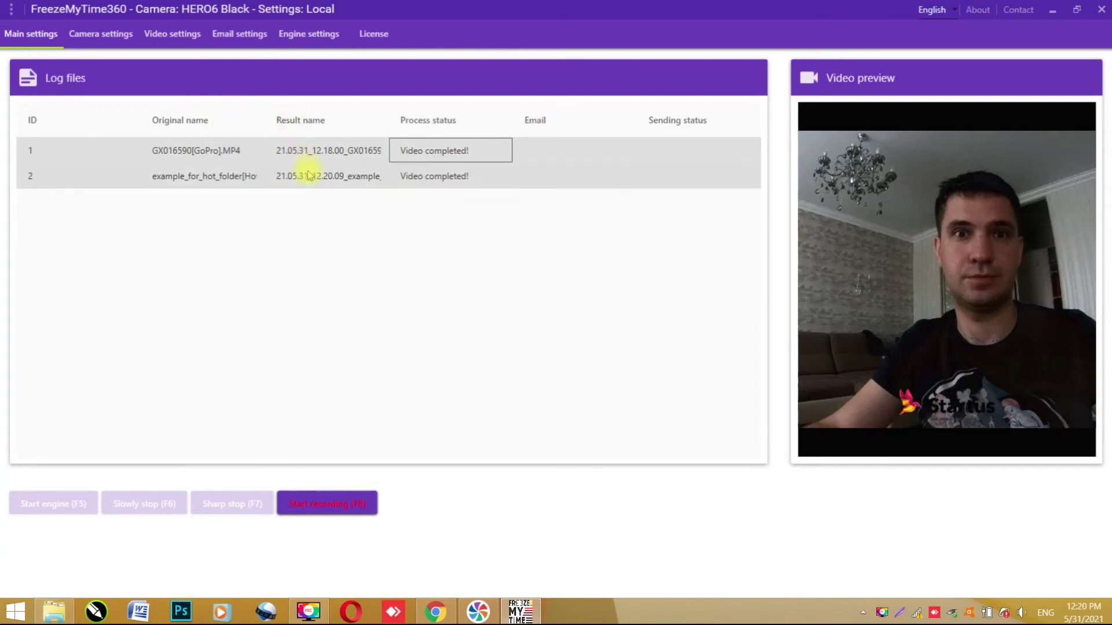
Step: Preview the finished example_for_hot_folder result from row 2 of the log list
{"action": "left_click", "coordinate": [309, 175]}
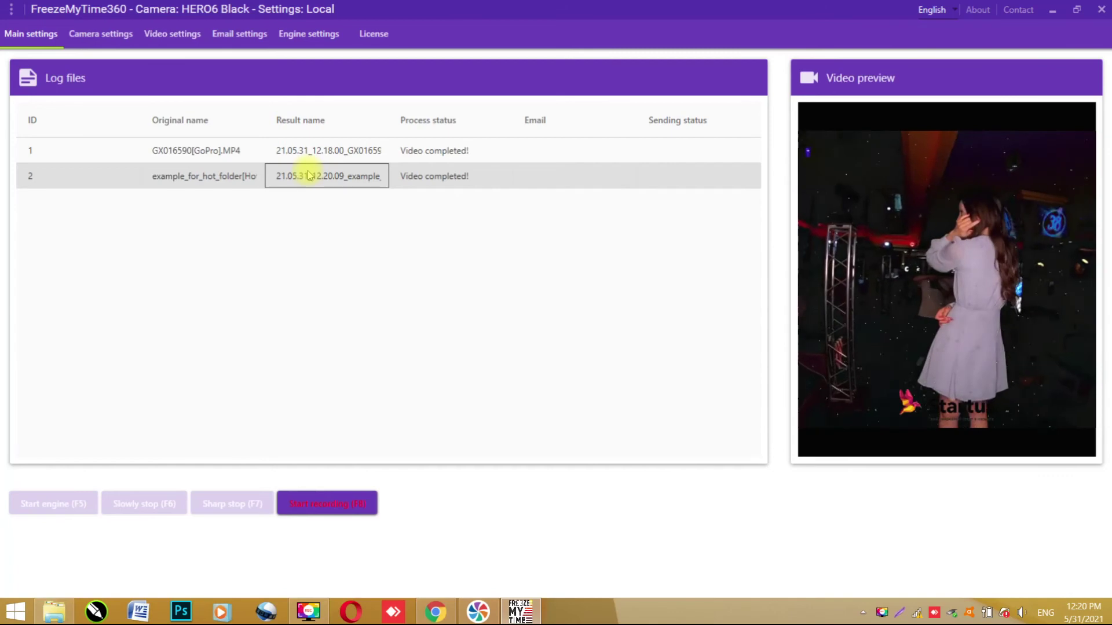
Step: Set email to host smtp.gmail.com, port 587, with username, password and sender, Offline mode off
{"action": "left_click", "coordinate": [253, 36]}
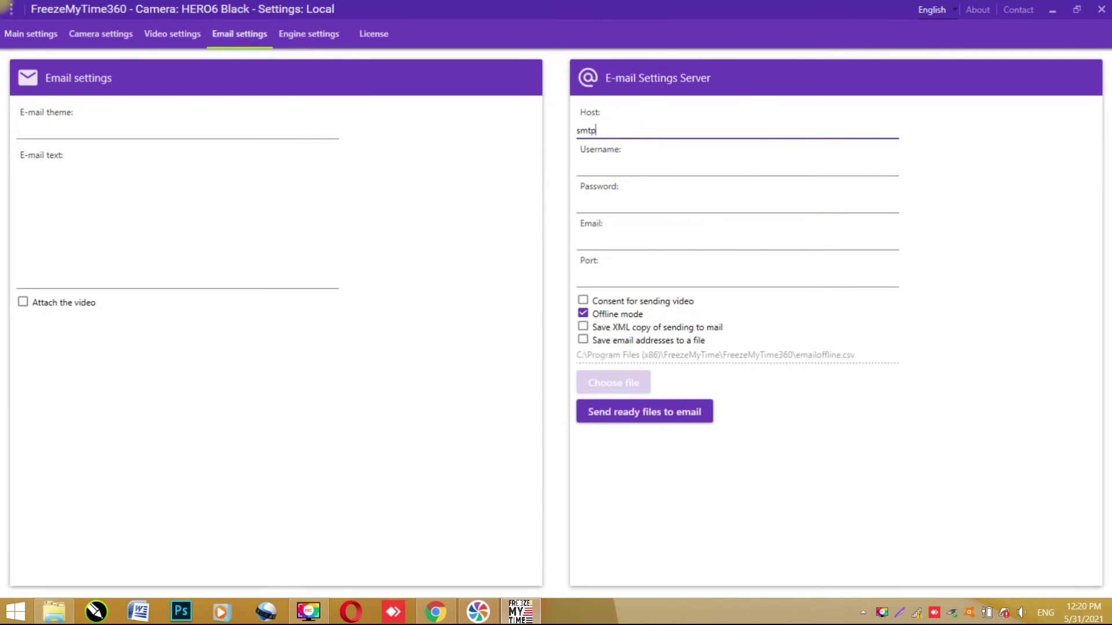
{"action": "key", "text": "Tab"}
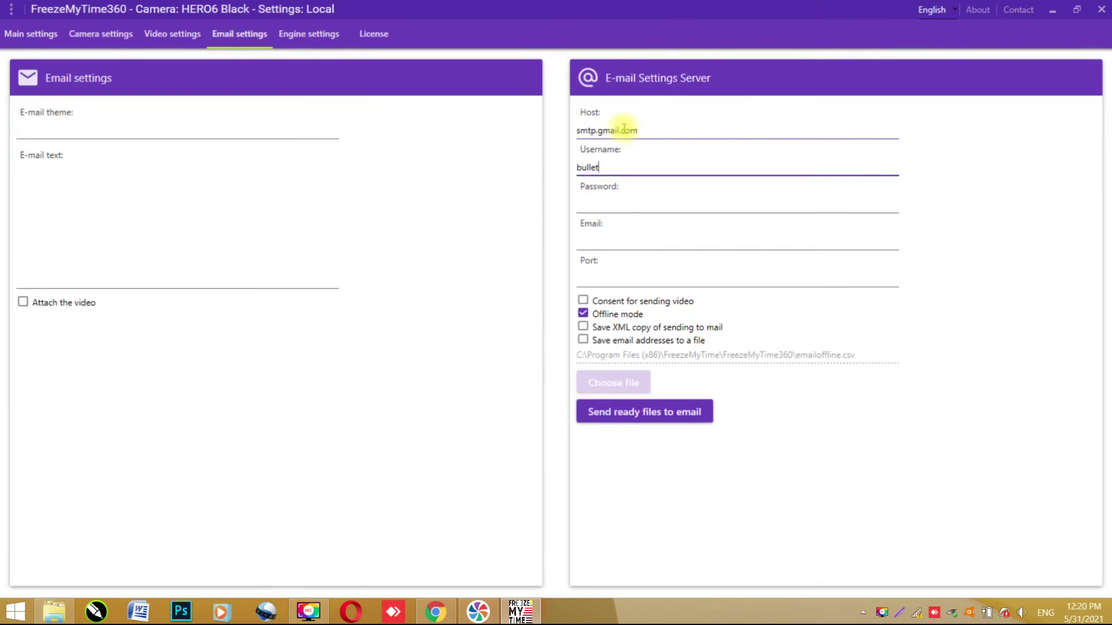
{"action": "key", "text": "Tab"}
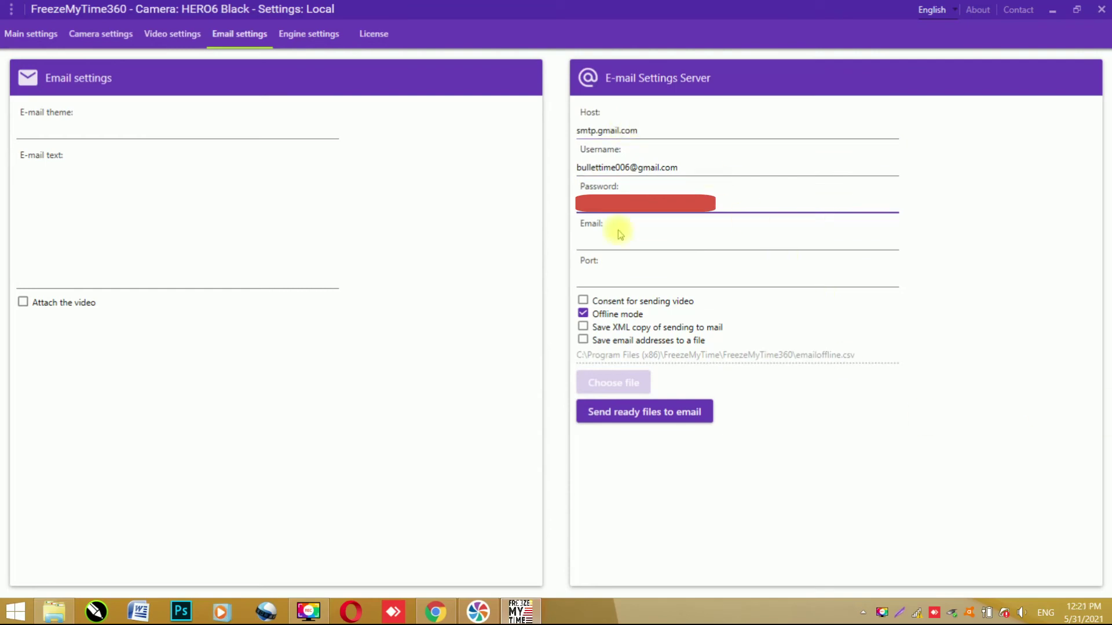
{"action": "key", "text": "Tab"}
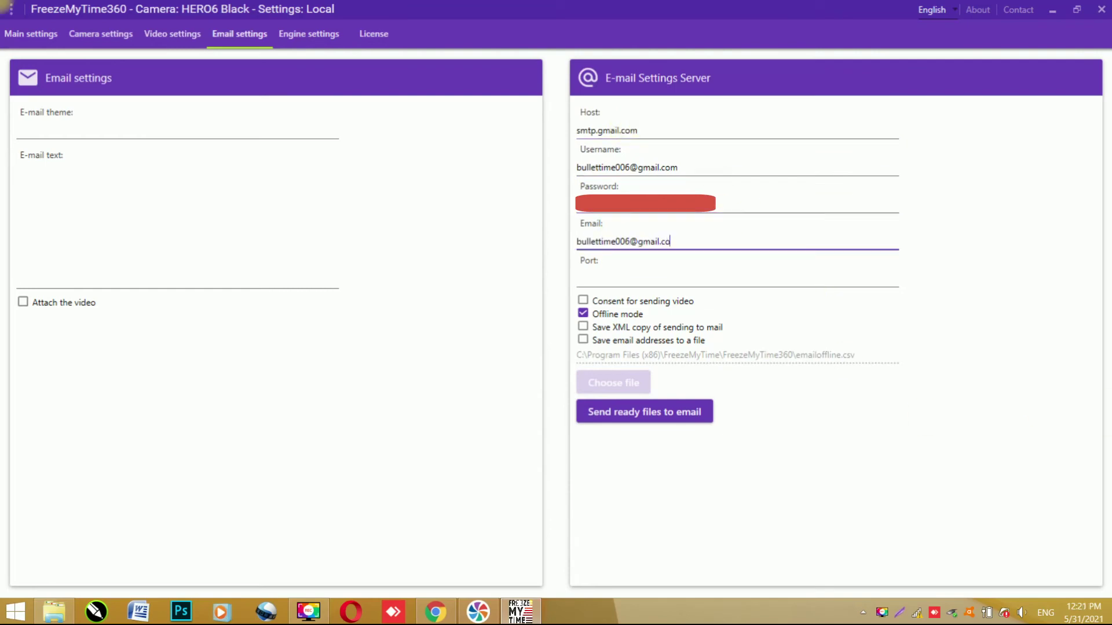
{"action": "key", "text": "Tab"}
{"action": "left_click", "coordinate": [583, 314]}
Step: Turn on less secure app access in the Google Account's Security settings
{"action": "left_click", "coordinate": [435, 612]}
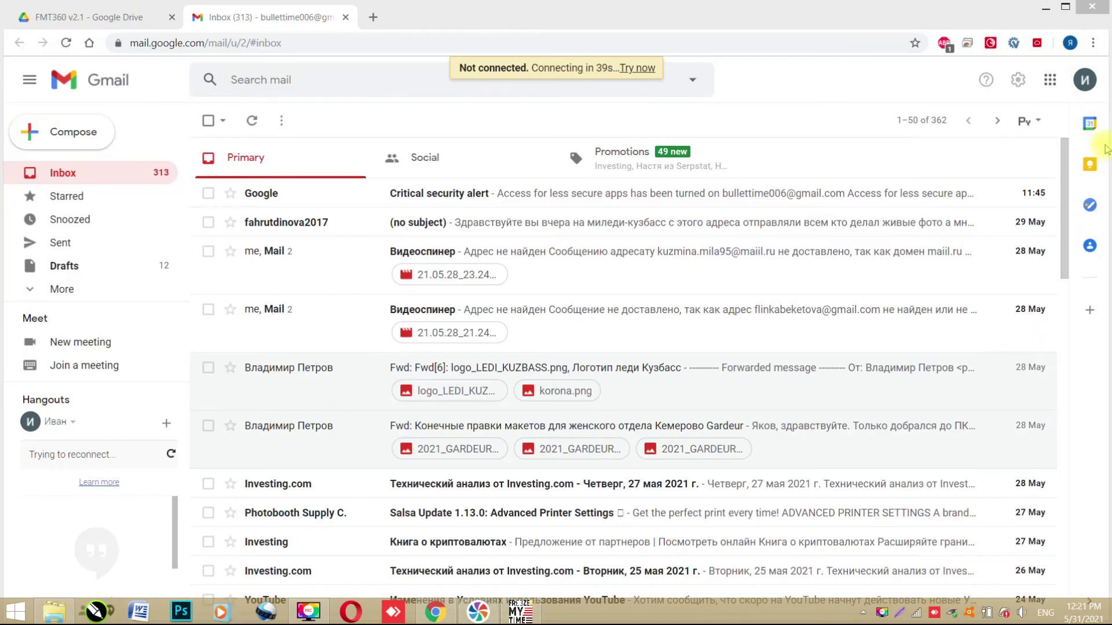
{"action": "left_click", "coordinate": [1085, 83]}
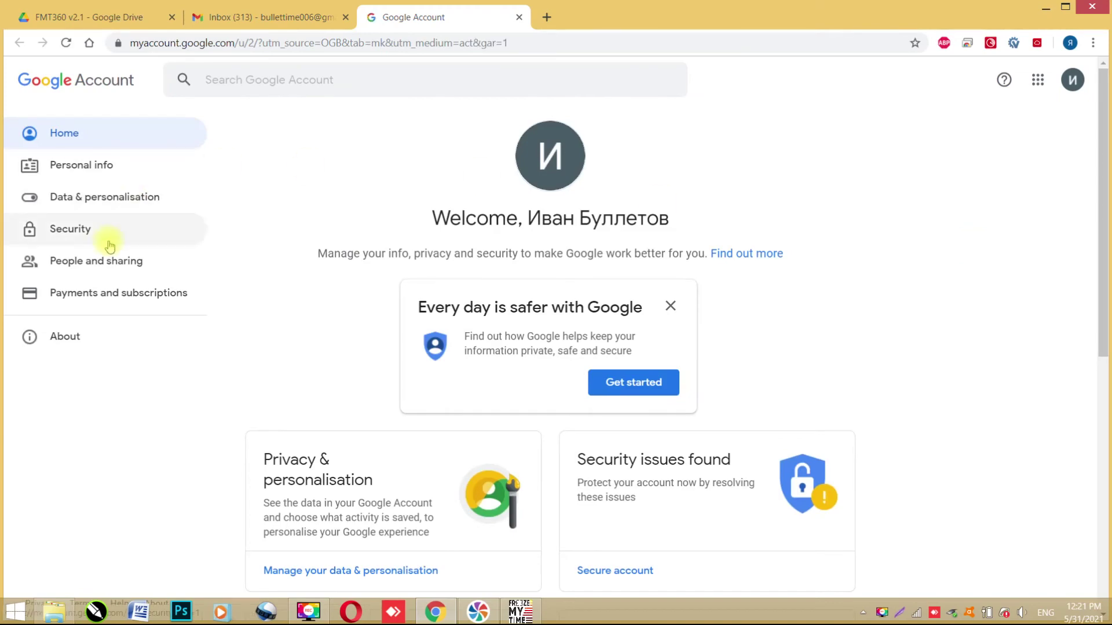
{"action": "left_click", "coordinate": [79, 231]}
{"action": "scroll", "coordinate": [483, 360], "scroll_direction": "down", "scroll_amount": 4}
{"action": "scroll", "coordinate": [483, 360], "scroll_direction": "down", "scroll_amount": 2}
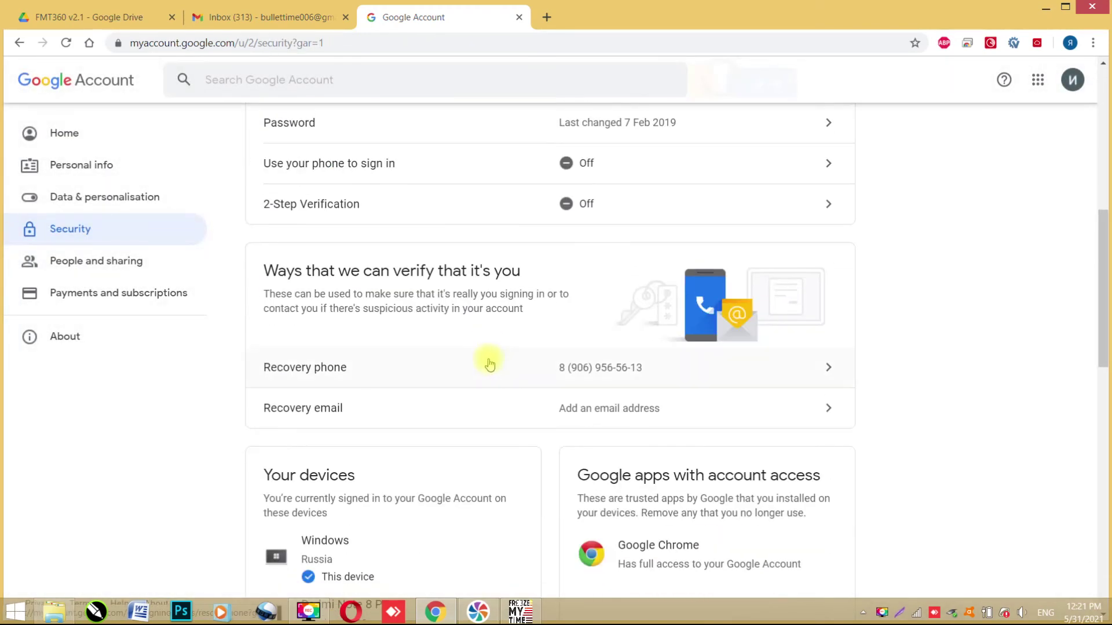
{"action": "scroll", "coordinate": [490, 365], "scroll_direction": "down", "scroll_amount": 5}
{"action": "scroll", "coordinate": [489, 365], "scroll_direction": "down", "scroll_amount": 3}
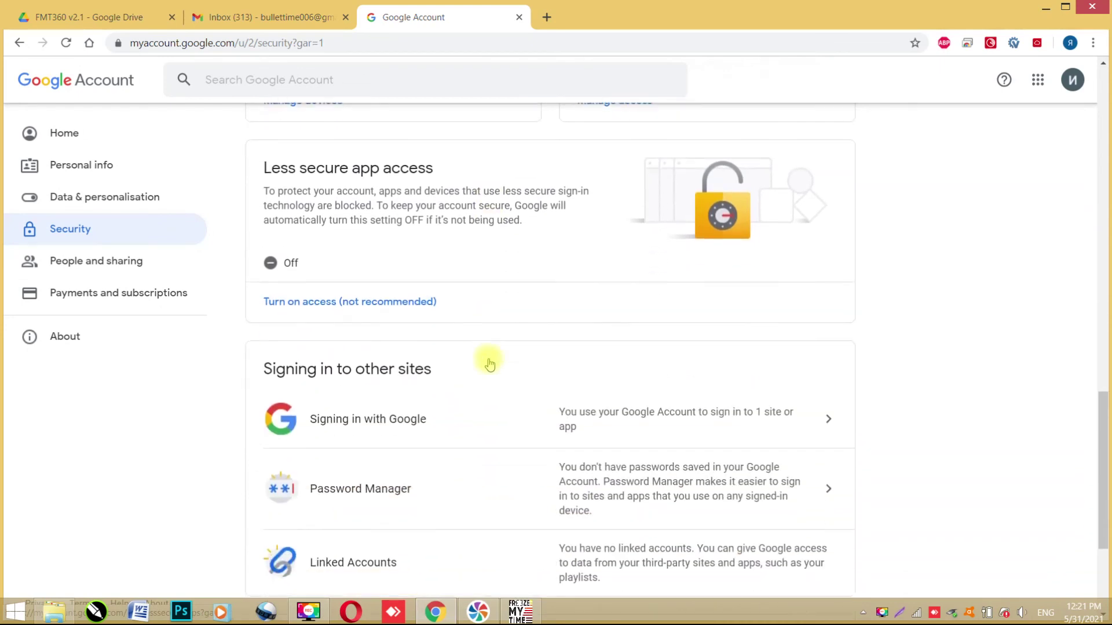
{"action": "left_click", "coordinate": [396, 304]}
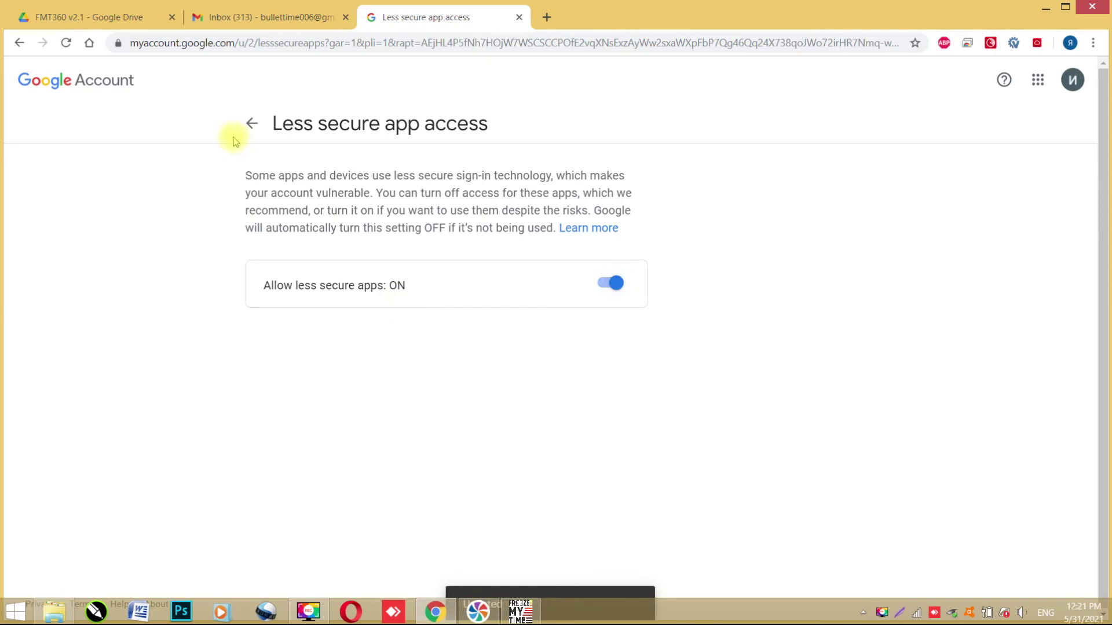
{"action": "left_click", "coordinate": [251, 128]}
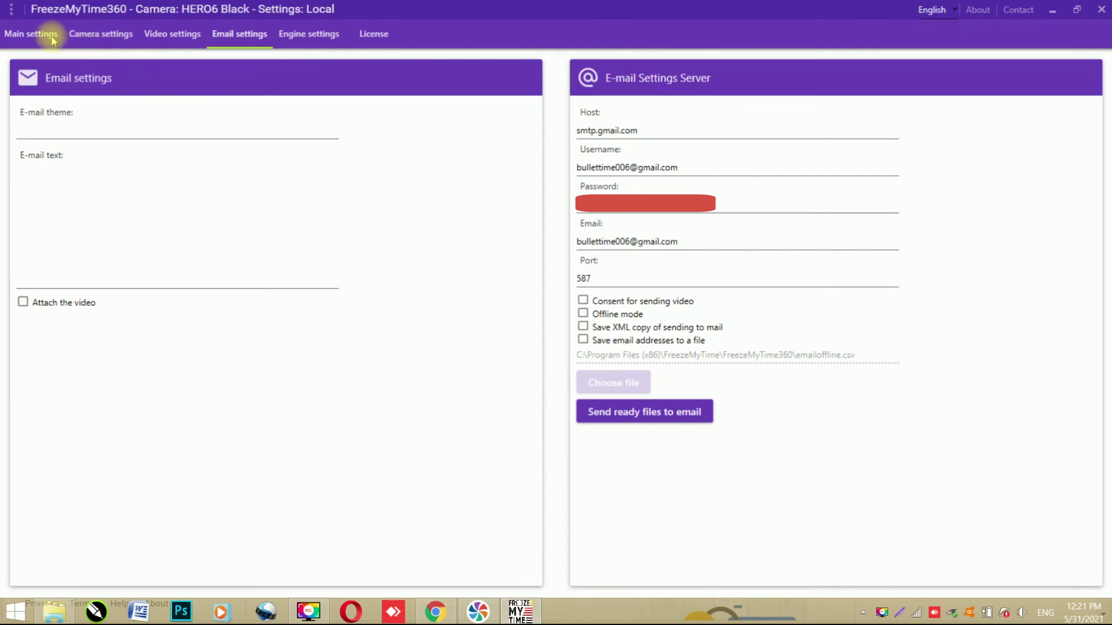
{"action": "left_click", "coordinate": [30, 35]}
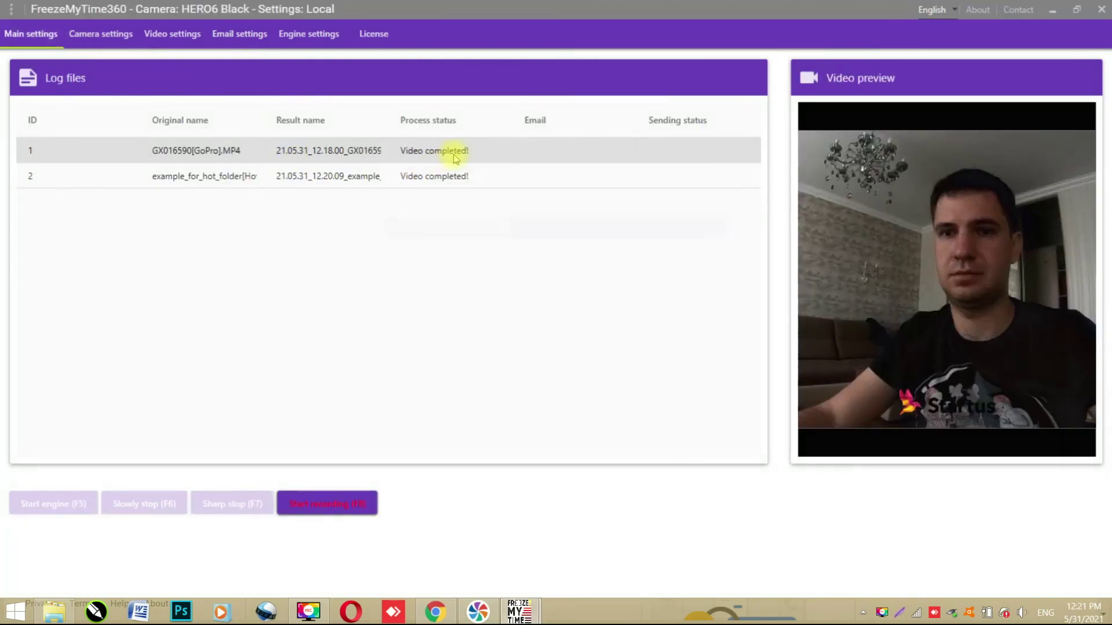
{"action": "double_click", "coordinate": [455, 152]}
Step: Email the GoPro clip's result to the entered recipient, then view the License page
{"action": "left_click", "coordinate": [454, 266]}
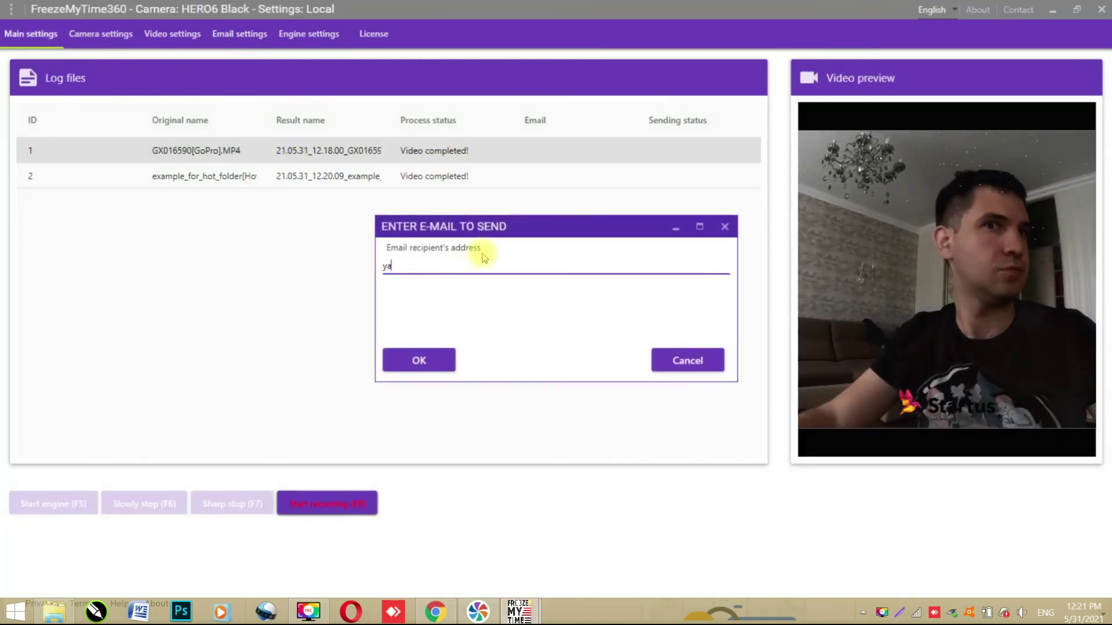
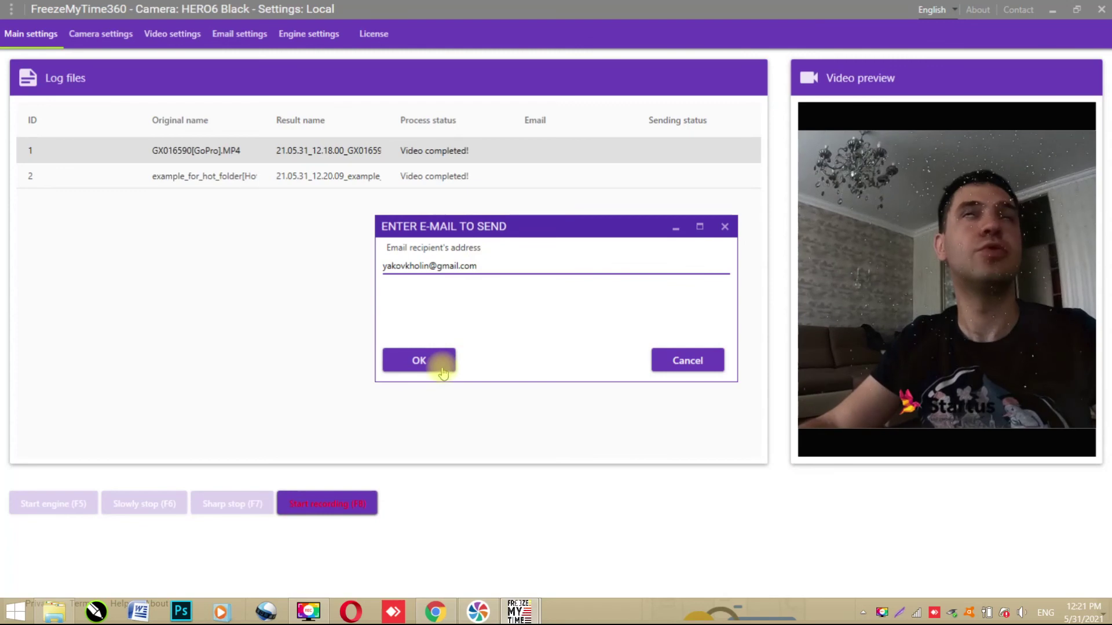
{"action": "left_click", "coordinate": [440, 368]}
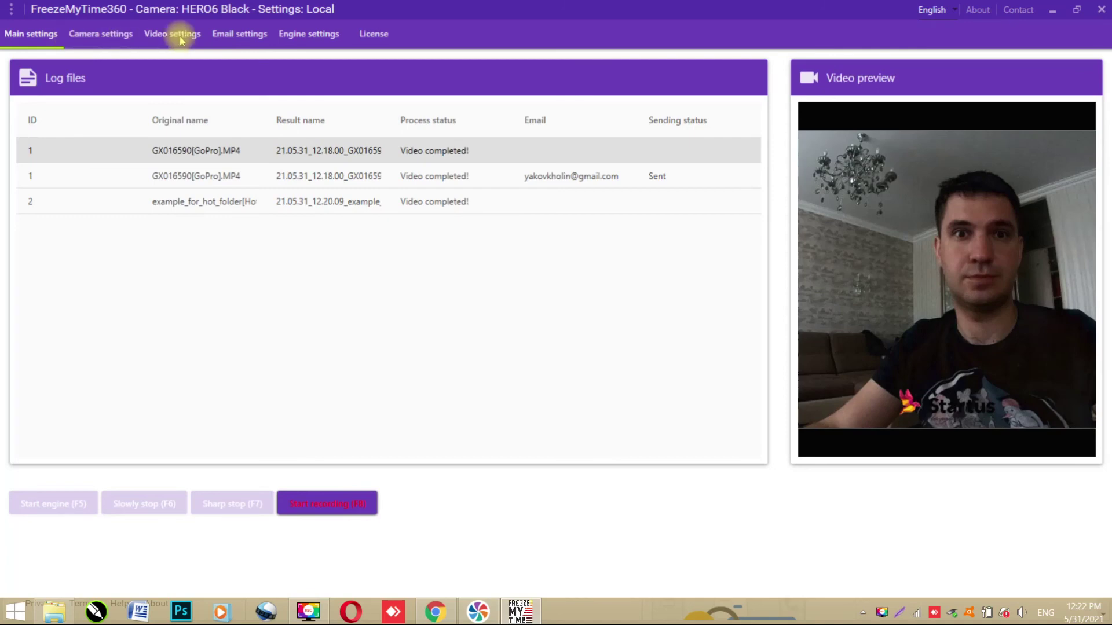
{"action": "left_click", "coordinate": [373, 33]}
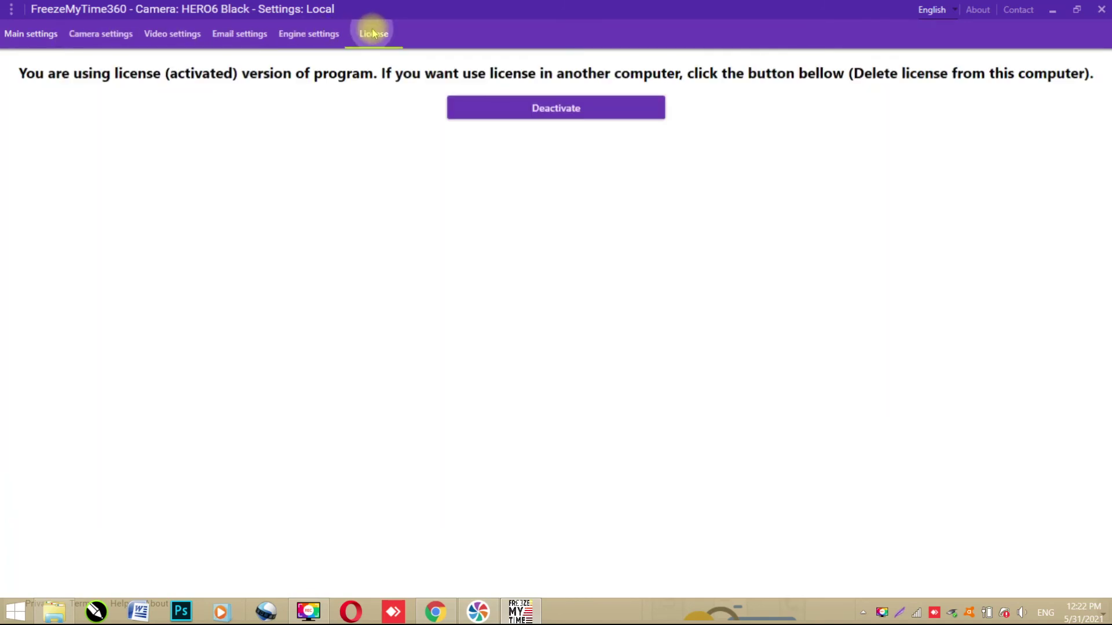